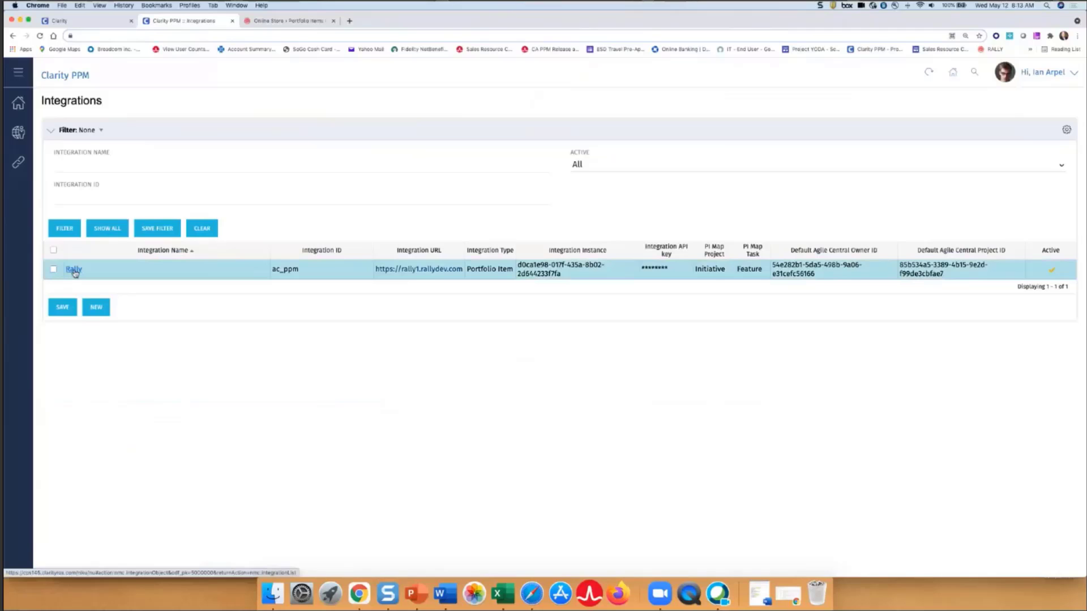
# Review the Rally integration's General, Agile Central and Integration Policy properties
pyautogui.click(74, 270)
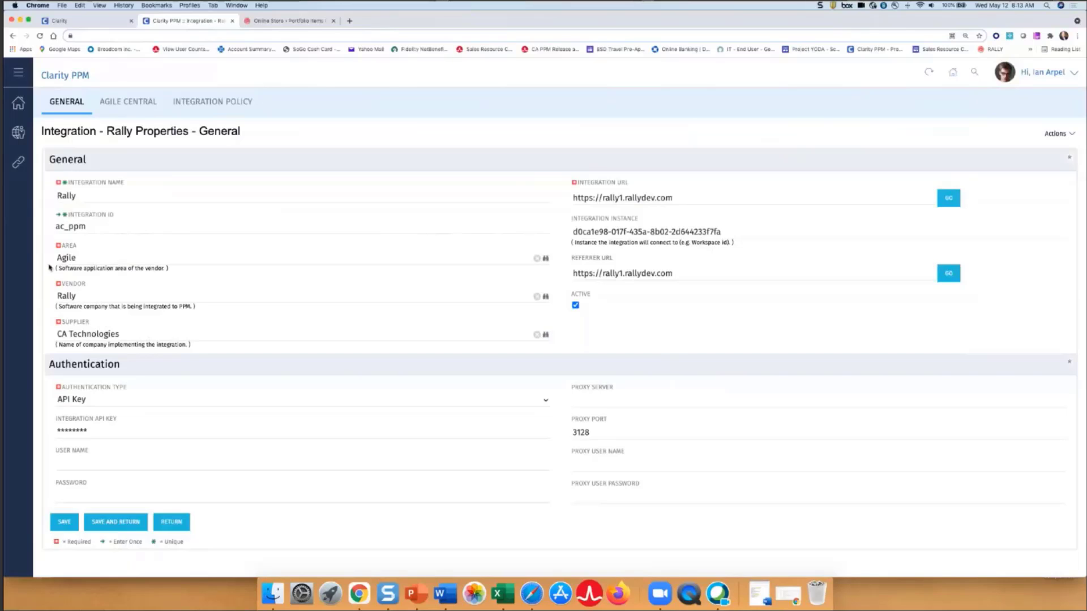
pyautogui.click(115, 103)
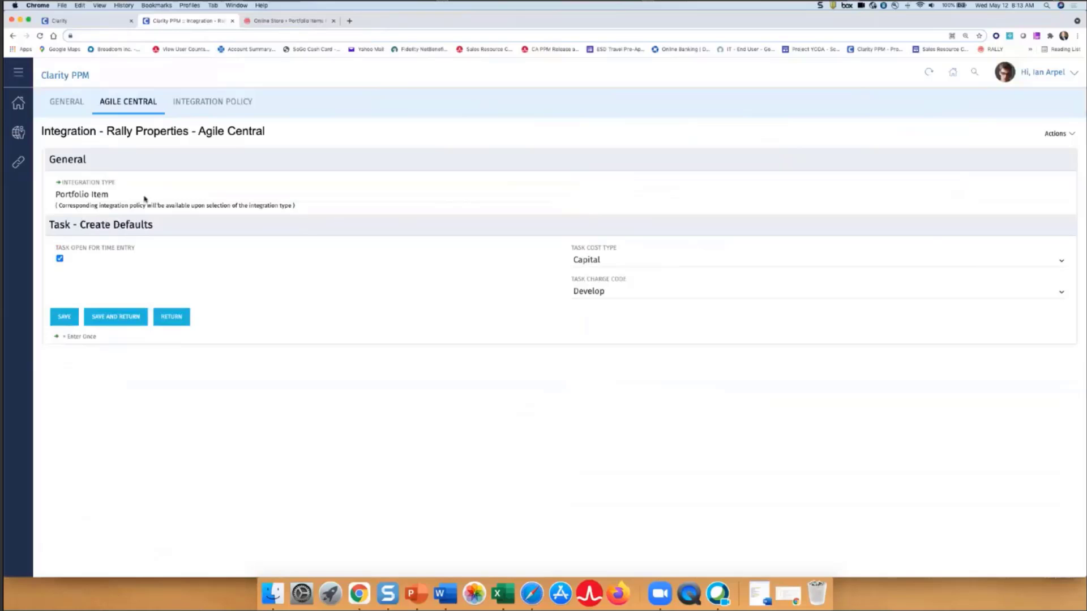
pyautogui.click(210, 101)
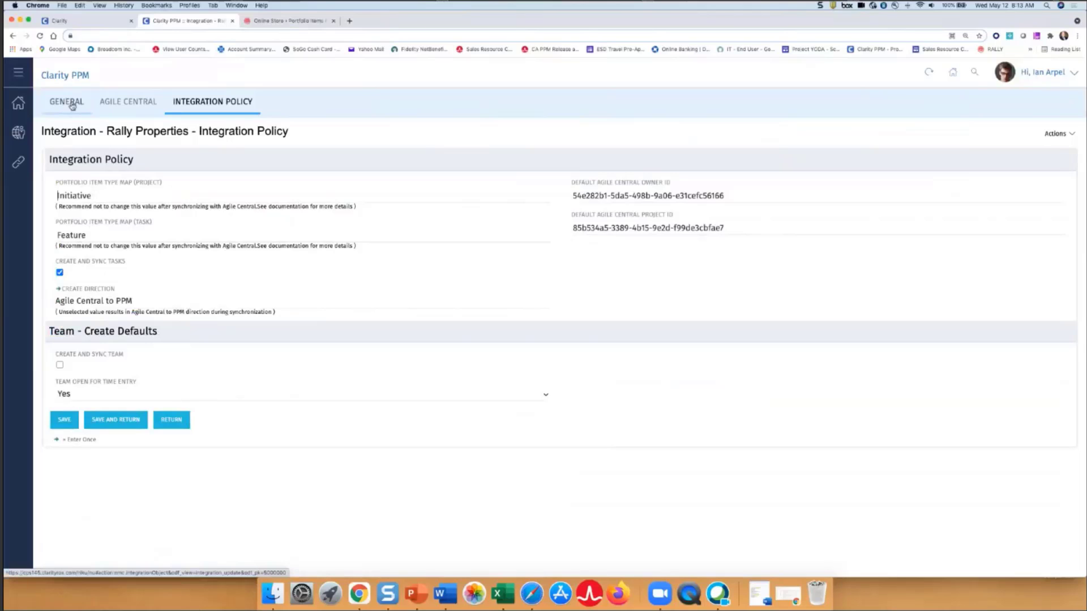
pyautogui.click(73, 107)
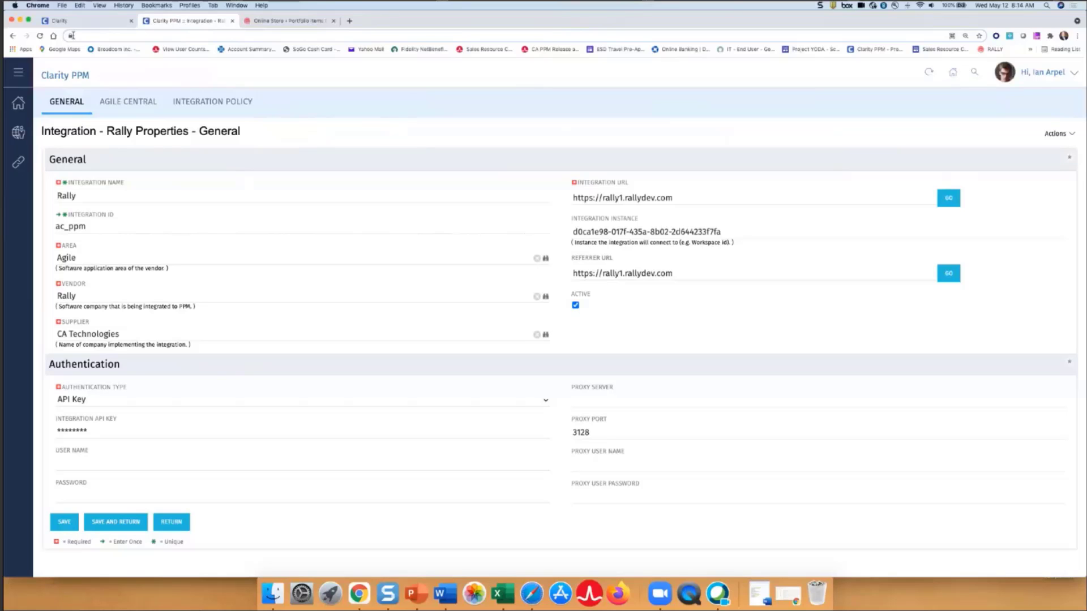
# Switch to the new Clarity interface and open its Administration area
pyautogui.click(91, 22)
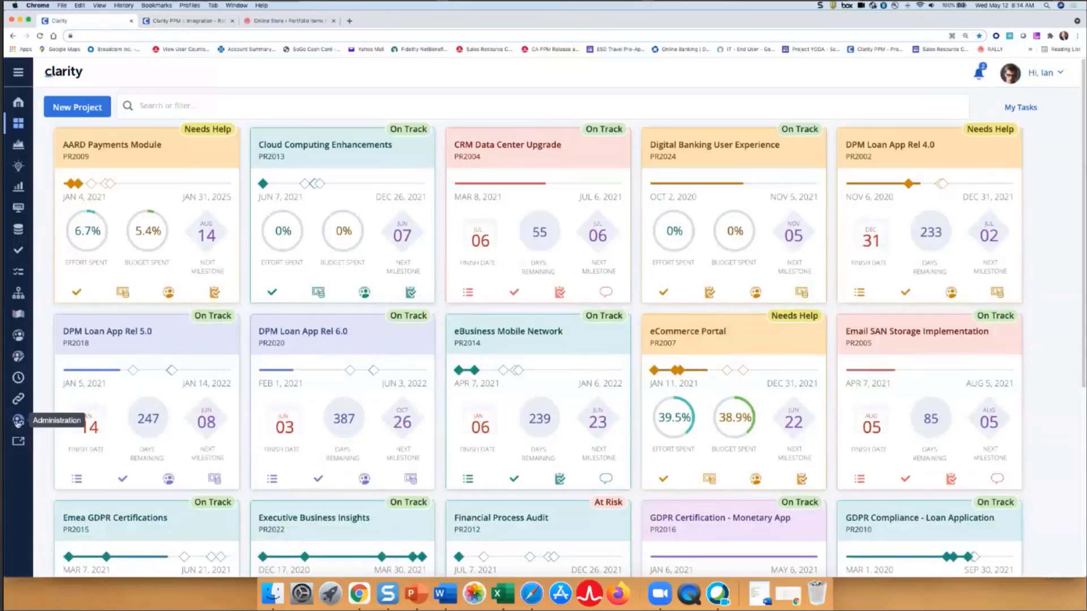
pyautogui.click(18, 421)
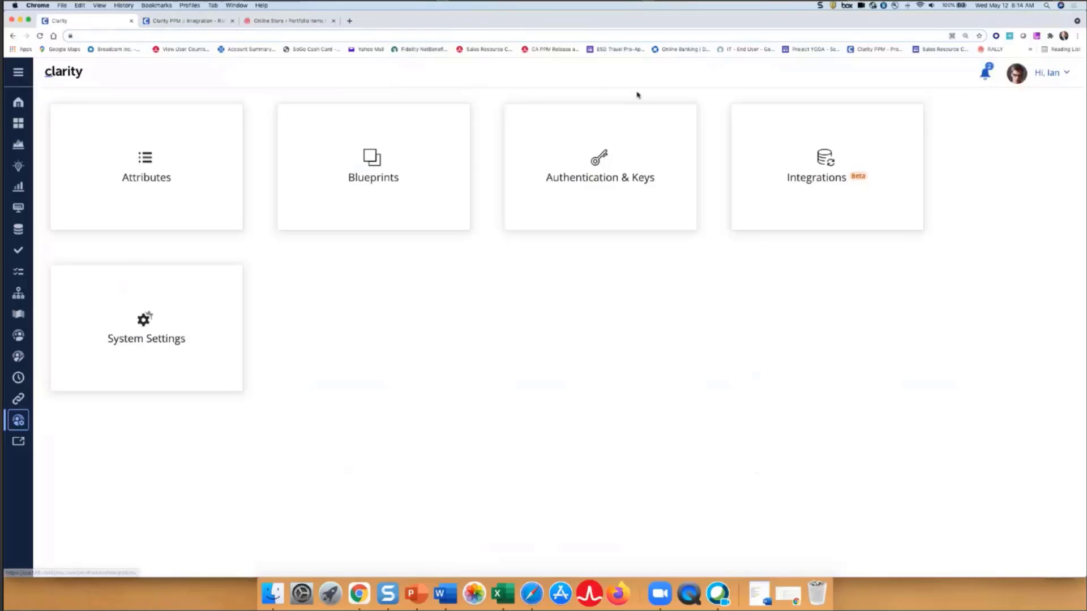
# In classic Clarity PPM, check the admin resource's global access rights, filtered by "*integra"
pyautogui.click(205, 20)
pyautogui.click(18, 133)
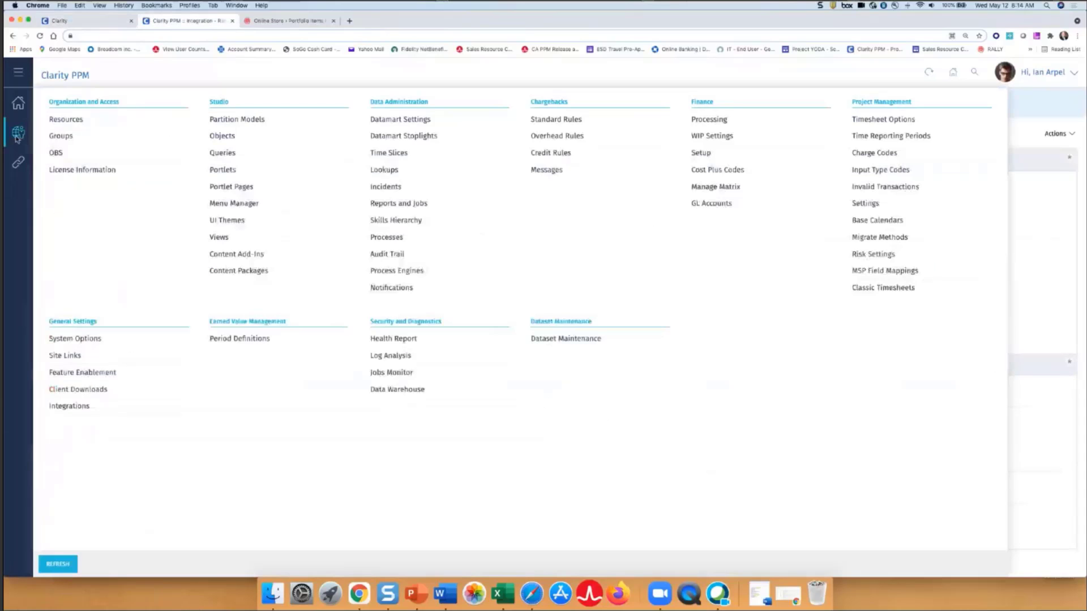
pyautogui.click(67, 120)
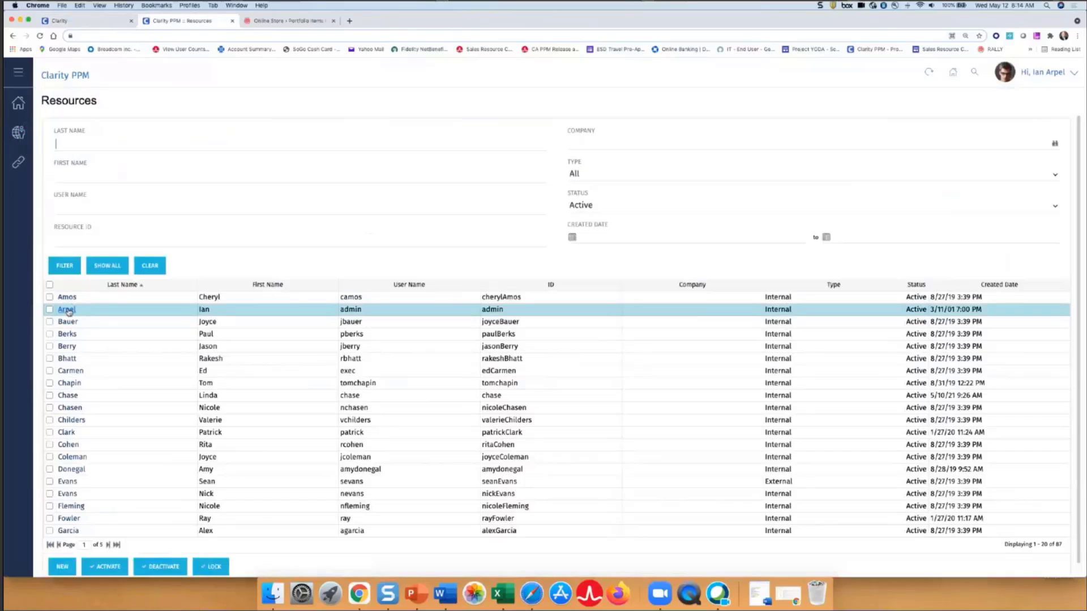
pyautogui.click(67, 310)
pyautogui.moveTo(307, 103)
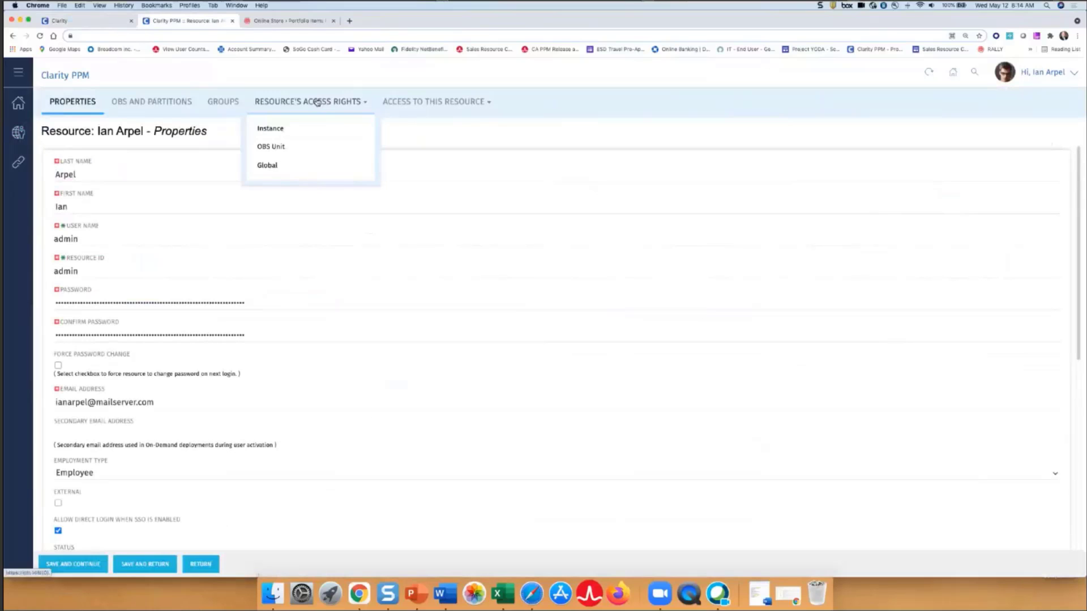
pyautogui.click(288, 170)
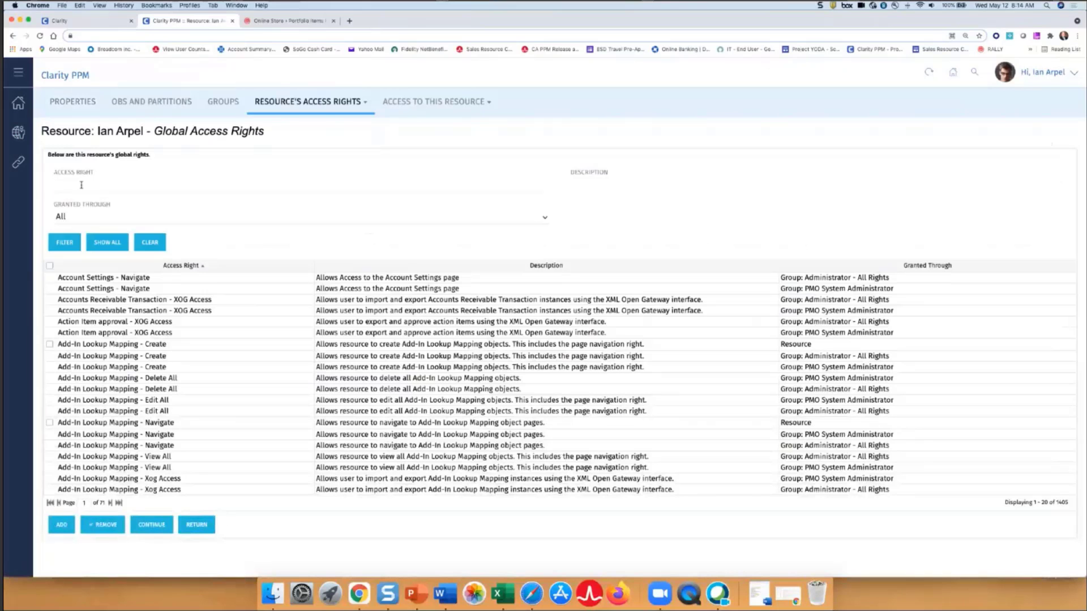
pyautogui.write('*integra')
pyautogui.press('Return')
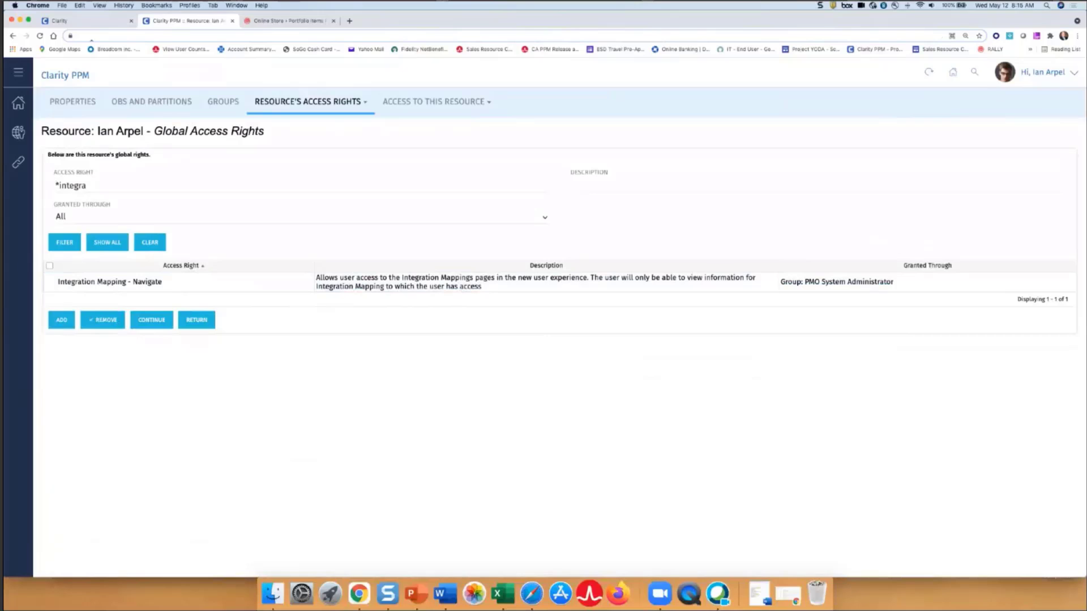
# In the new Clarity interface's Integrations administration, add an integration mapping named Clarity Integration for the Rally integration
pyautogui.click(95, 22)
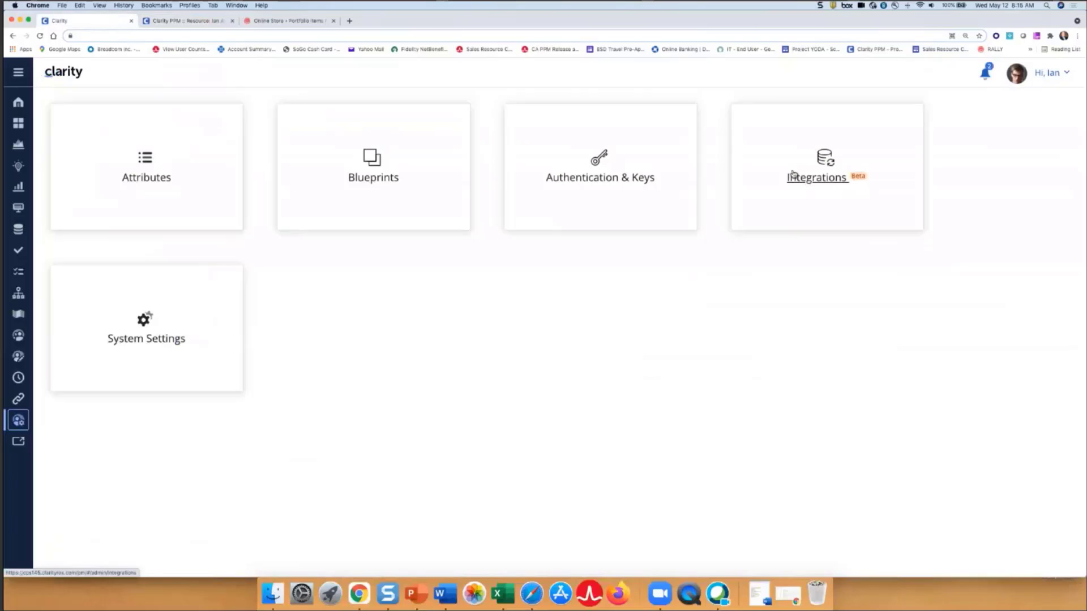
pyautogui.click(808, 181)
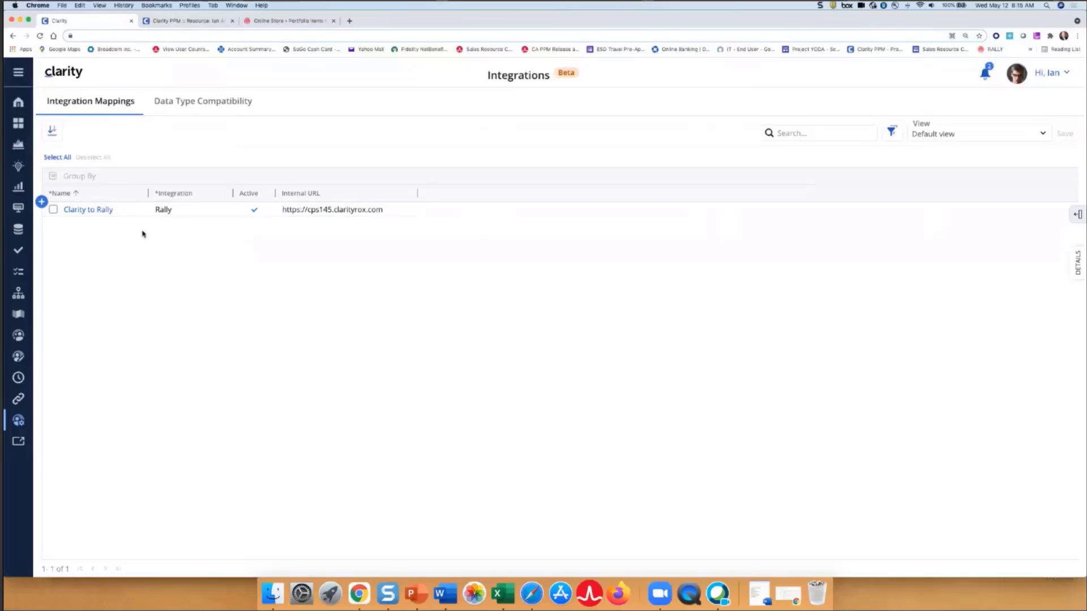
pyautogui.click(42, 203)
pyautogui.click(63, 211)
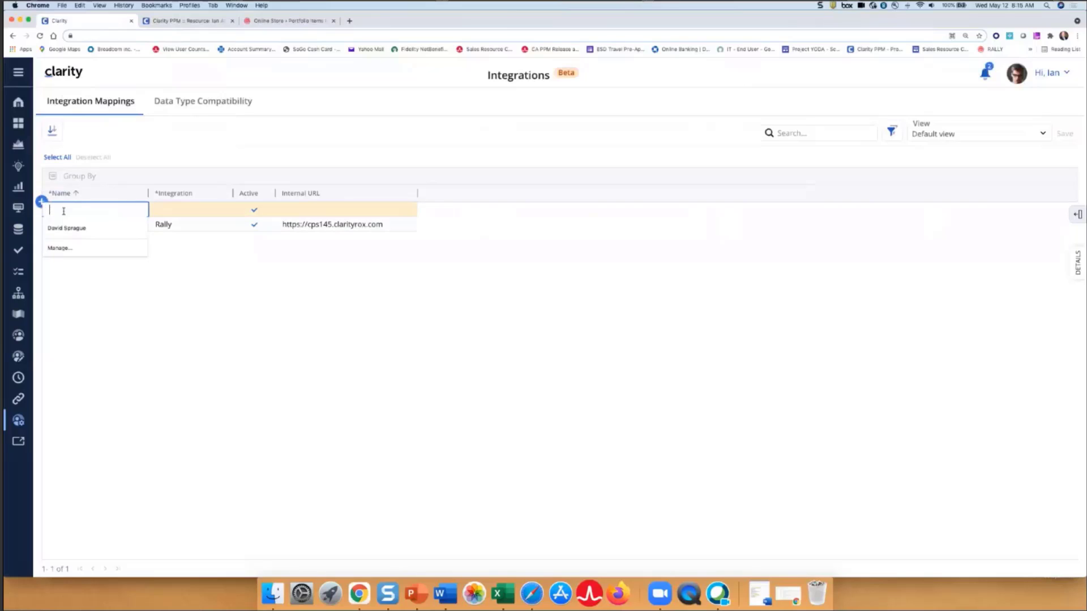
pyautogui.write('Clarity')
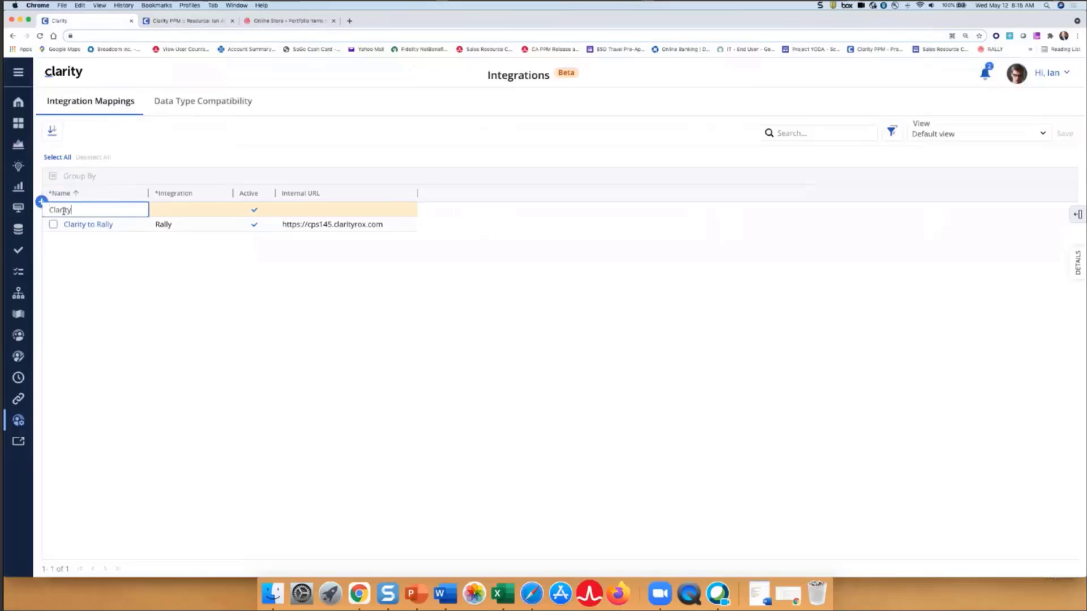
pyautogui.press('BackSpace')
pyautogui.press('BackSpace')
pyautogui.press('BackSpace')
pyautogui.write('ity Integration')
pyautogui.click(165, 211)
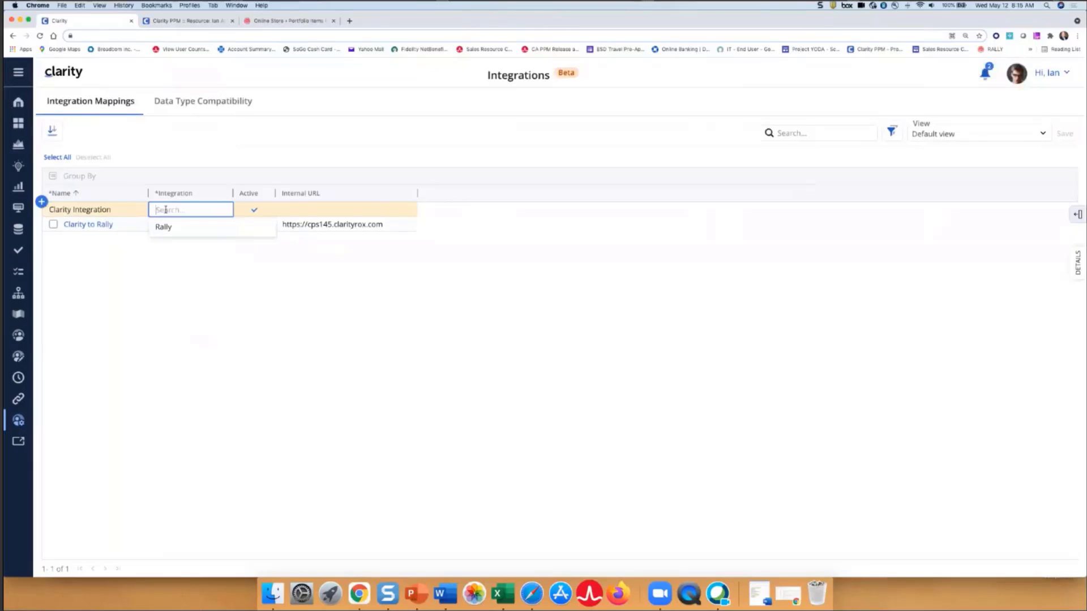
pyautogui.click(164, 228)
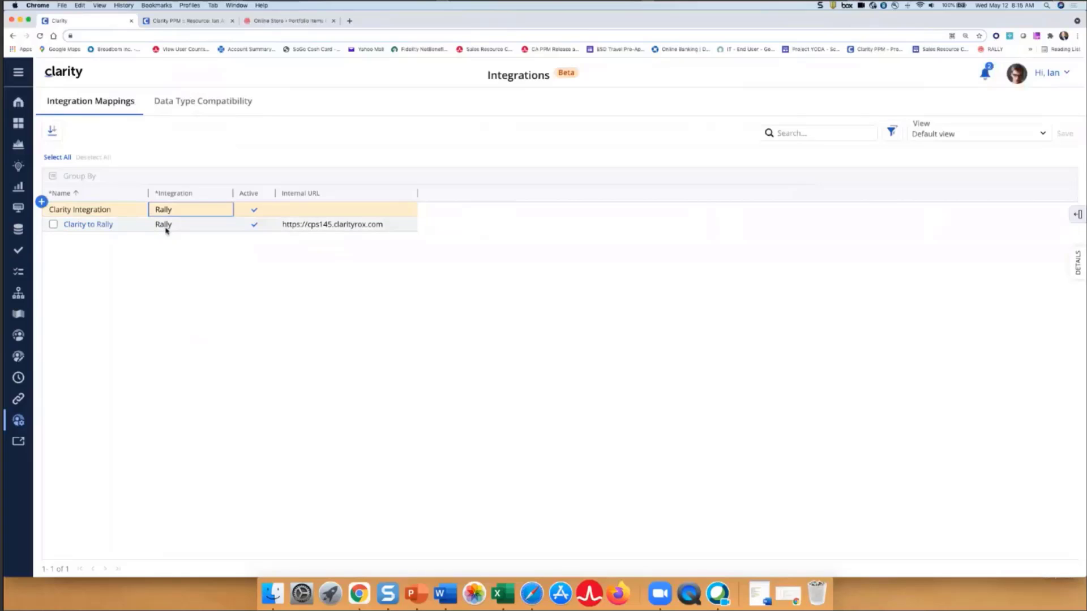
pyautogui.click(182, 303)
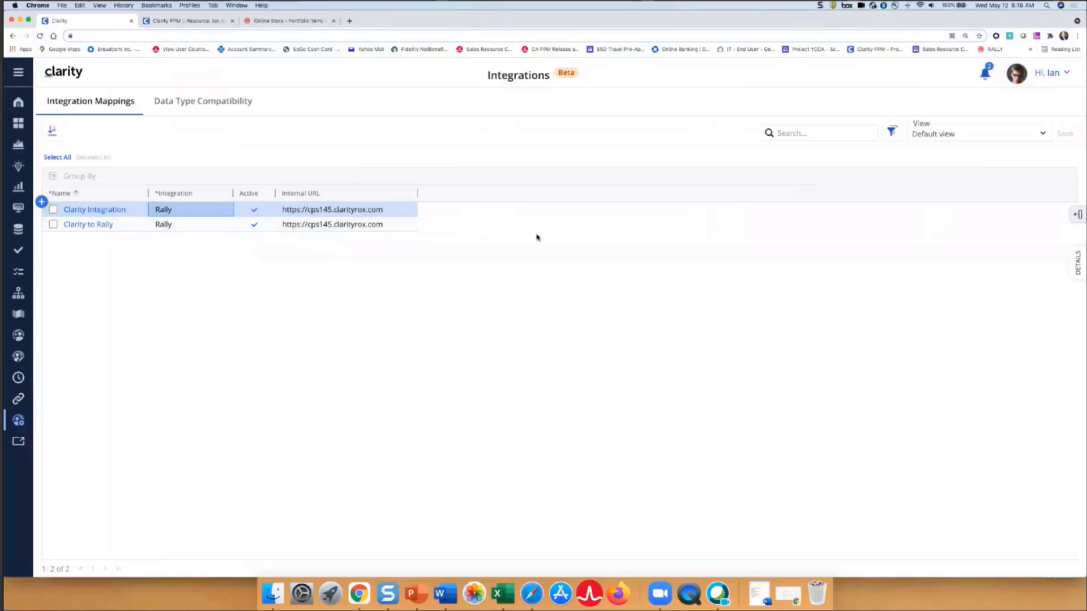
# Examine the columns available for the integration mappings grid
pyautogui.click(1077, 214)
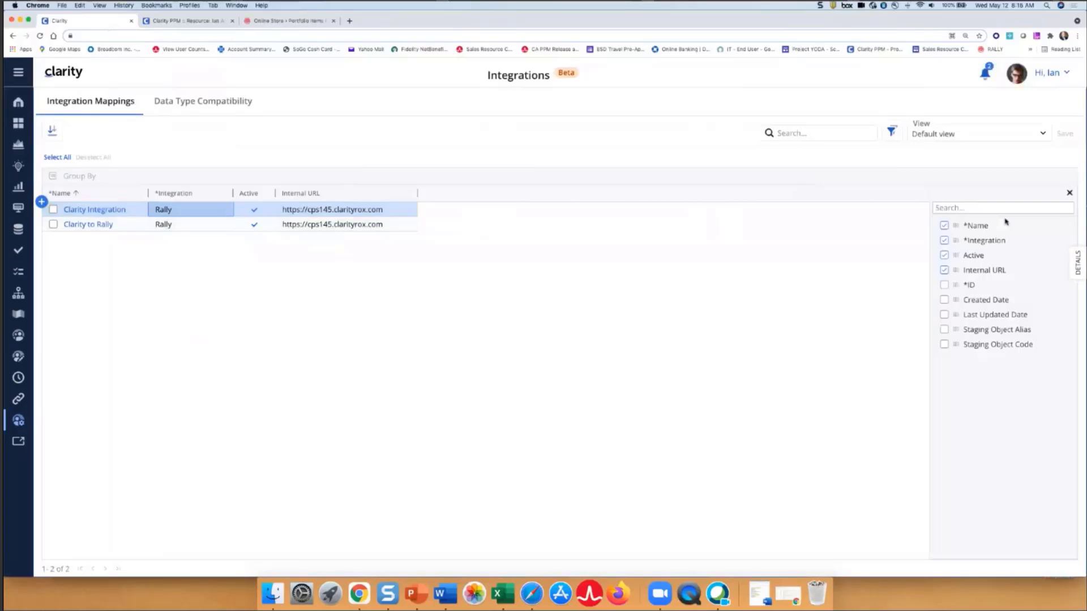
pyautogui.click(1069, 194)
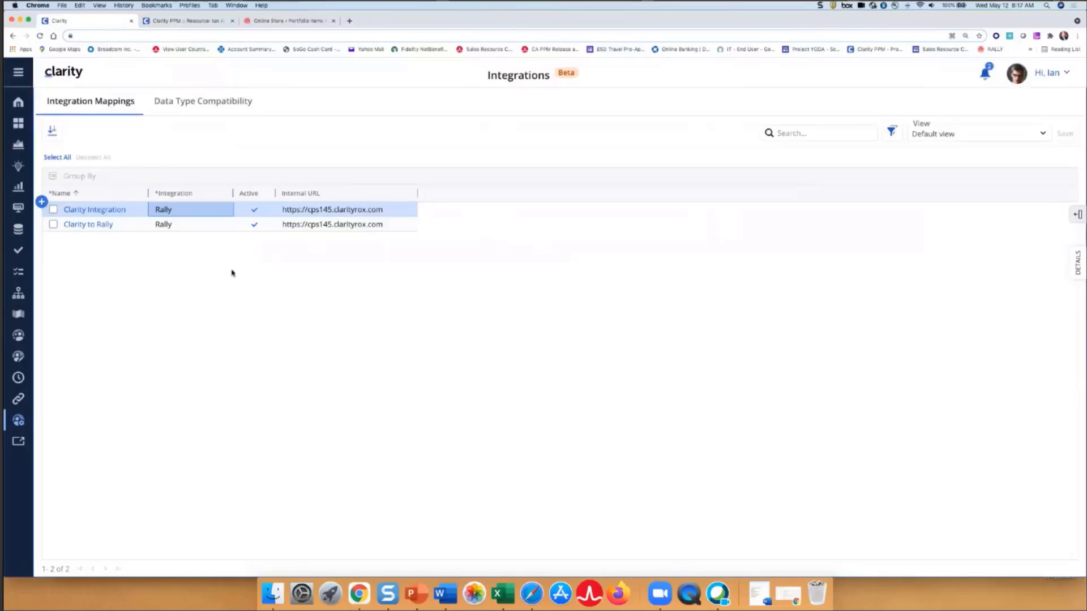
# Try to add an object mapping named Strategy inside Clarity Integration, with Strategies as the Clarity object and a Rally object
pyautogui.click(88, 210)
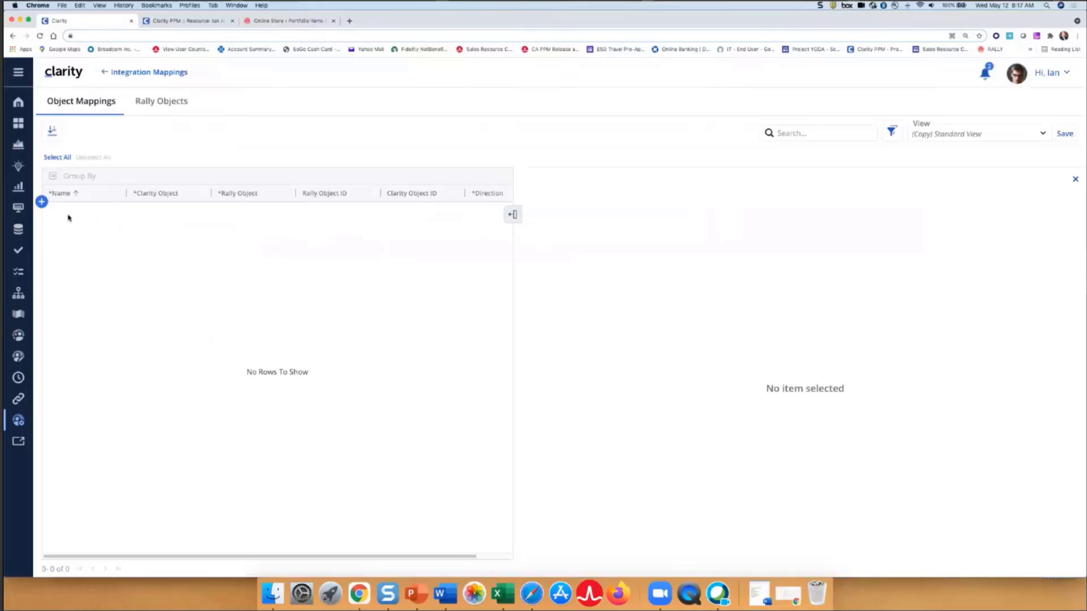
pyautogui.click(42, 202)
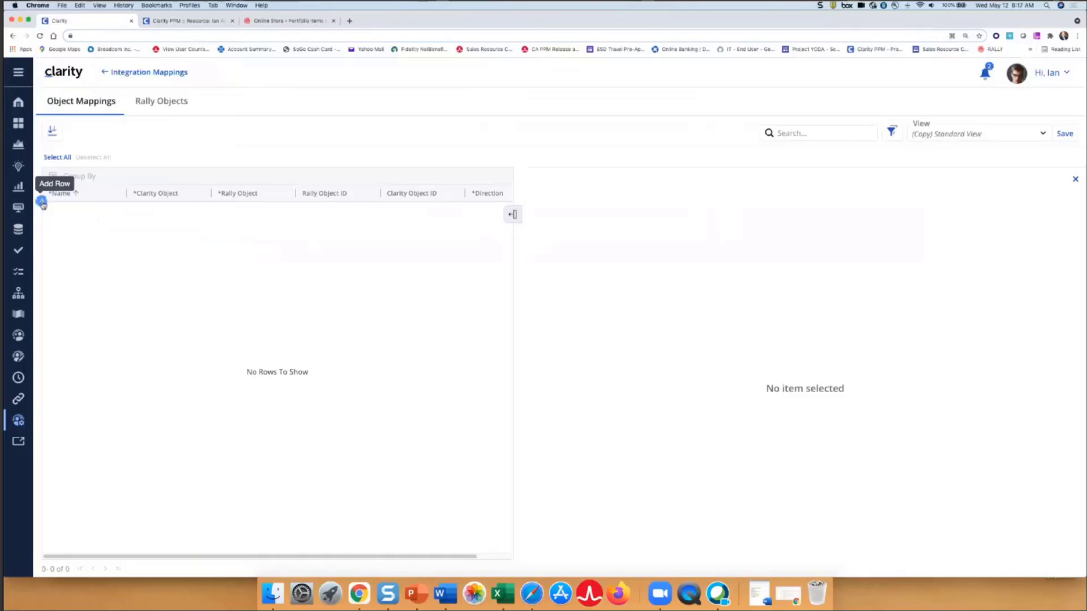
pyautogui.click(43, 203)
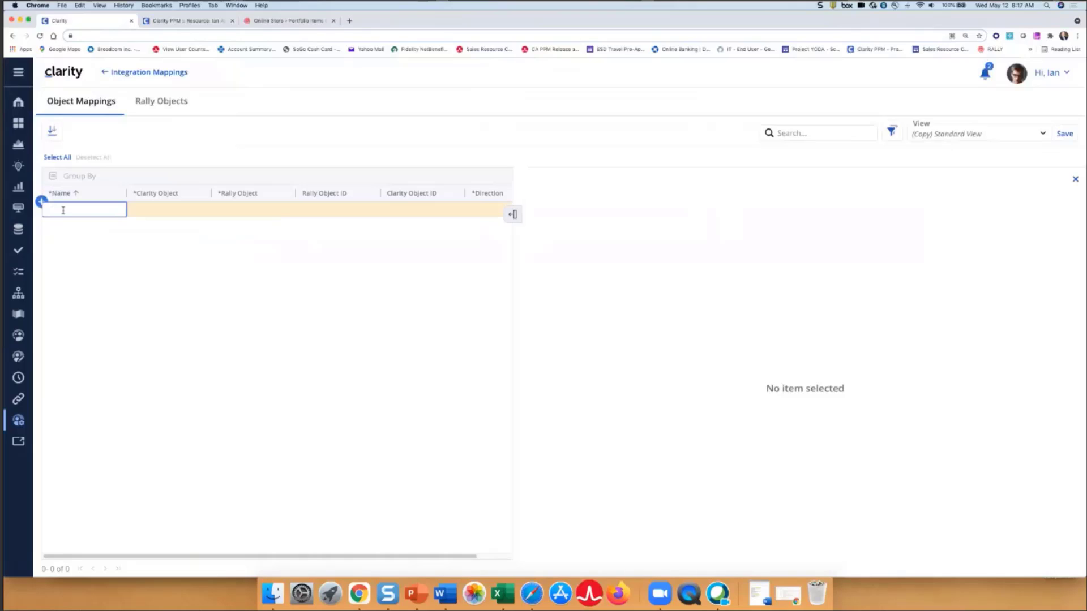
pyautogui.write('Star')
pyautogui.write('tegy')
pyautogui.click(151, 216)
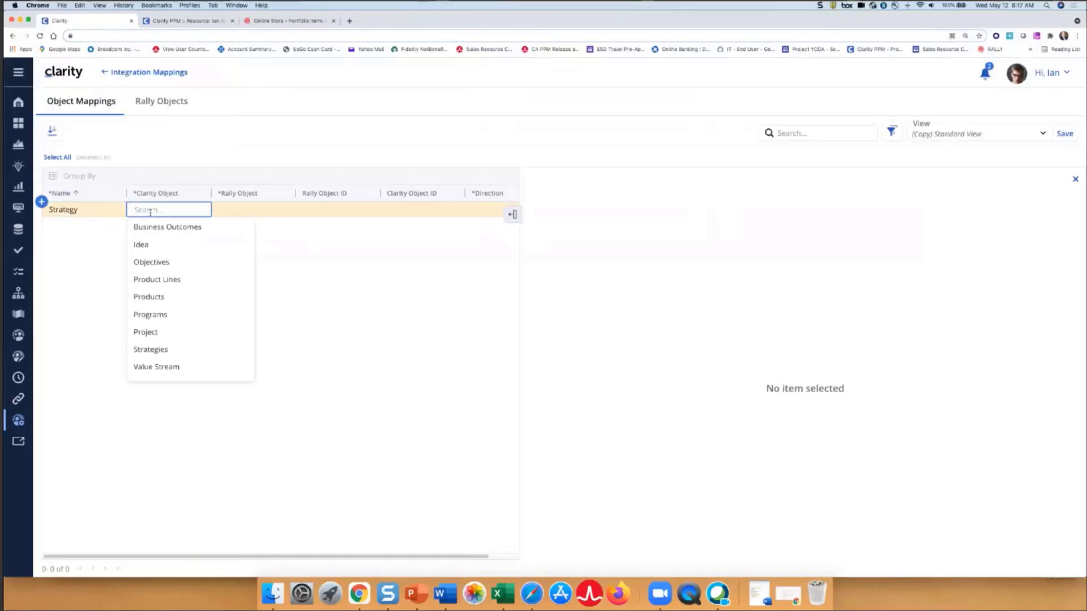
pyautogui.click(143, 352)
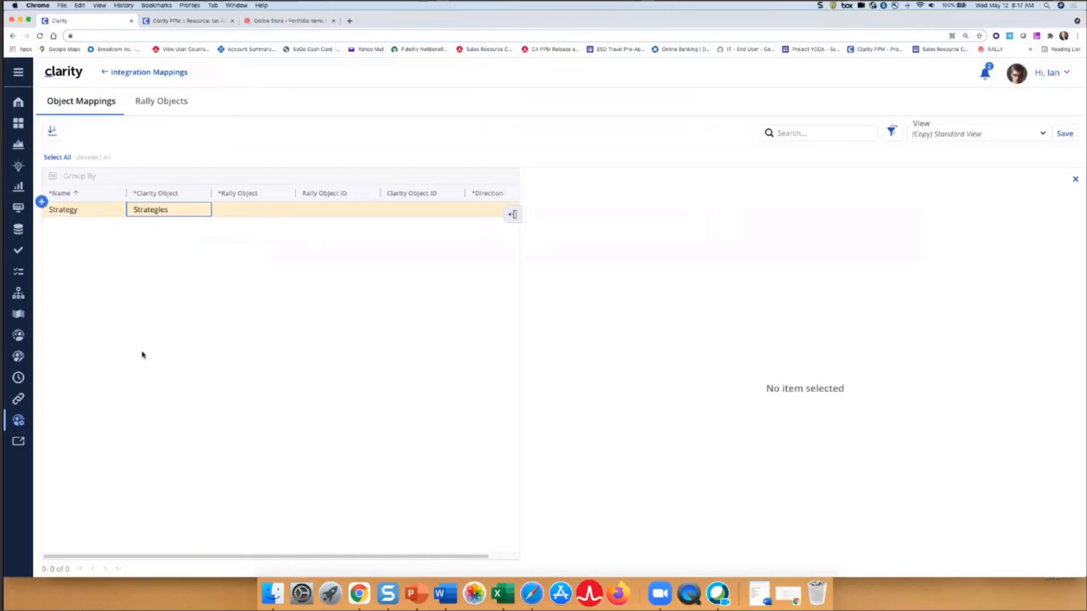
pyautogui.click(232, 210)
pyautogui.click(232, 209)
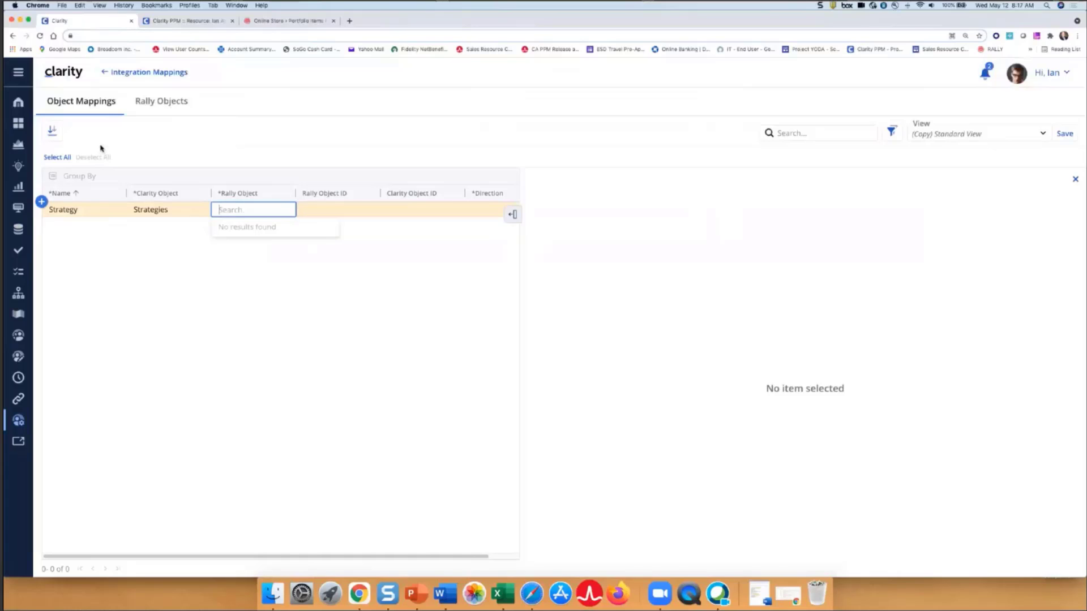
# Check the Rally Objects list of Clarity Integration and return to the integration mappings
pyautogui.click(155, 101)
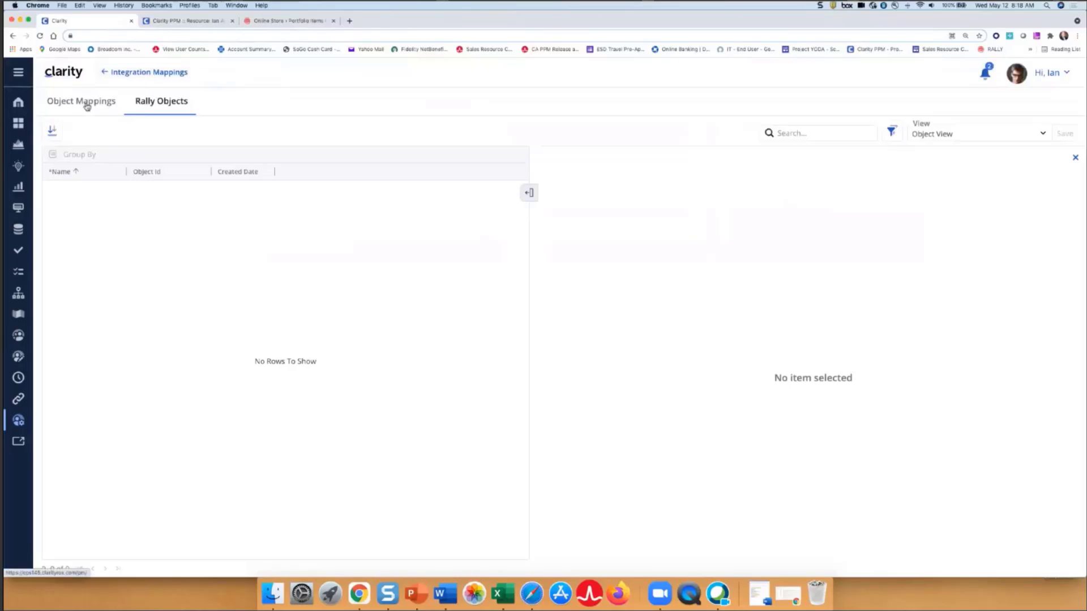
pyautogui.click(113, 72)
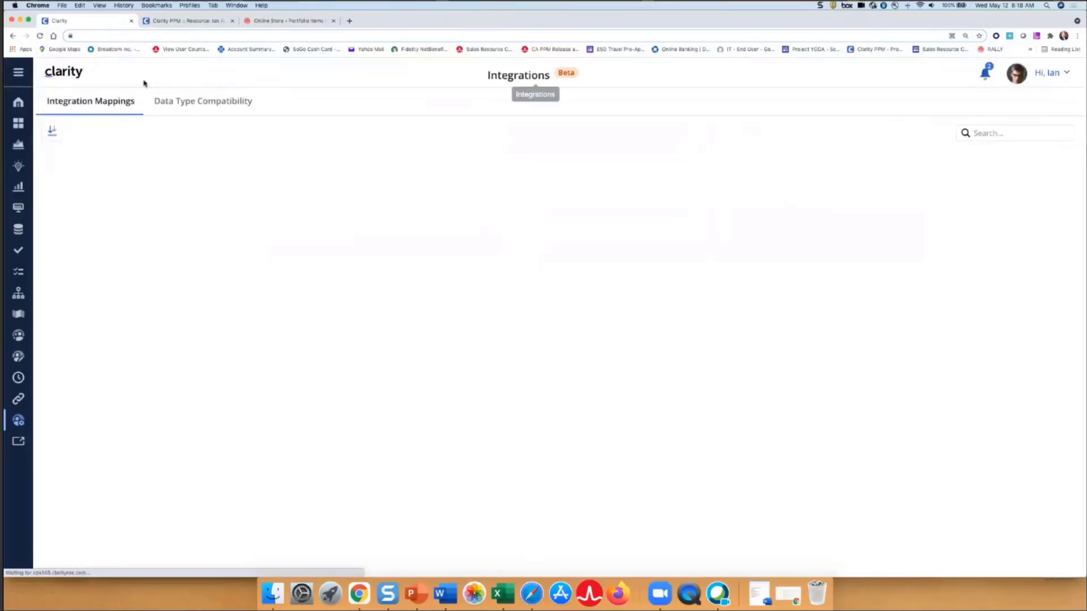
# Switch to classic Clarity PPM and open the list of available jobs under Reports and Jobs
pyautogui.click(180, 23)
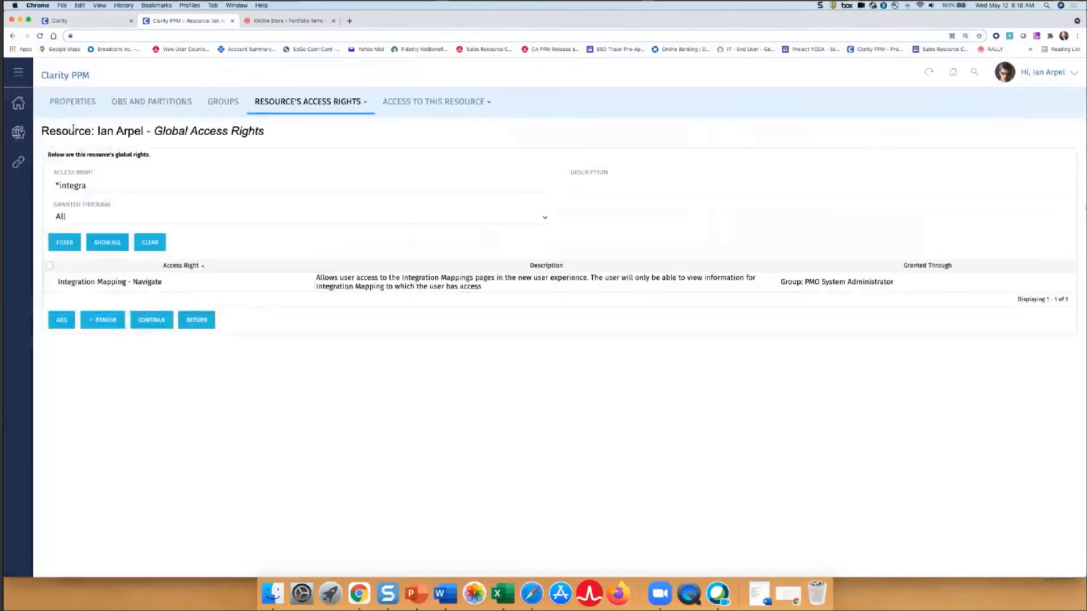
pyautogui.click(17, 133)
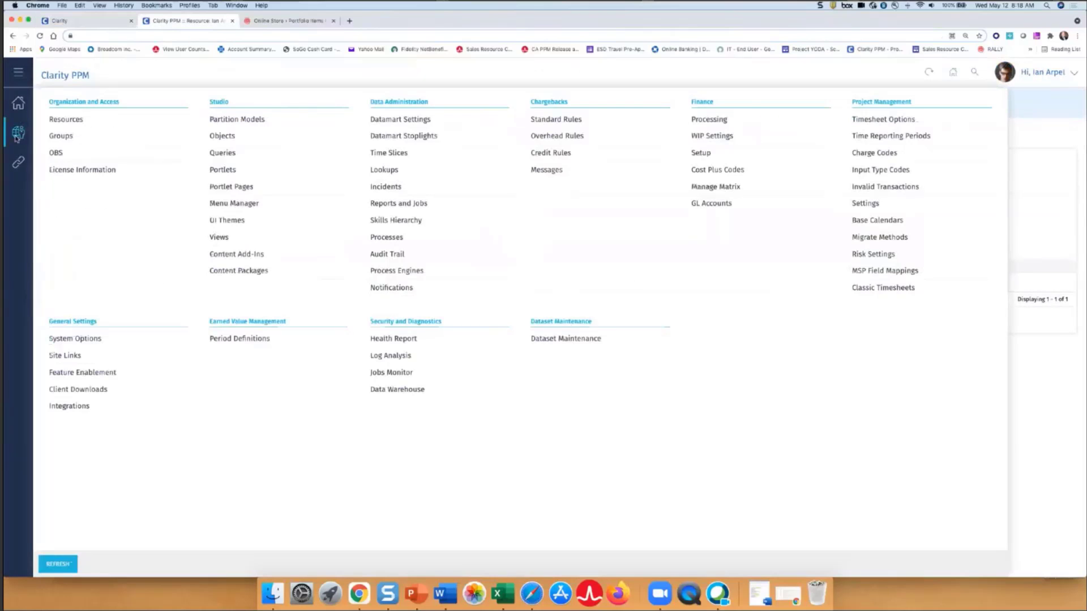
pyautogui.click(18, 102)
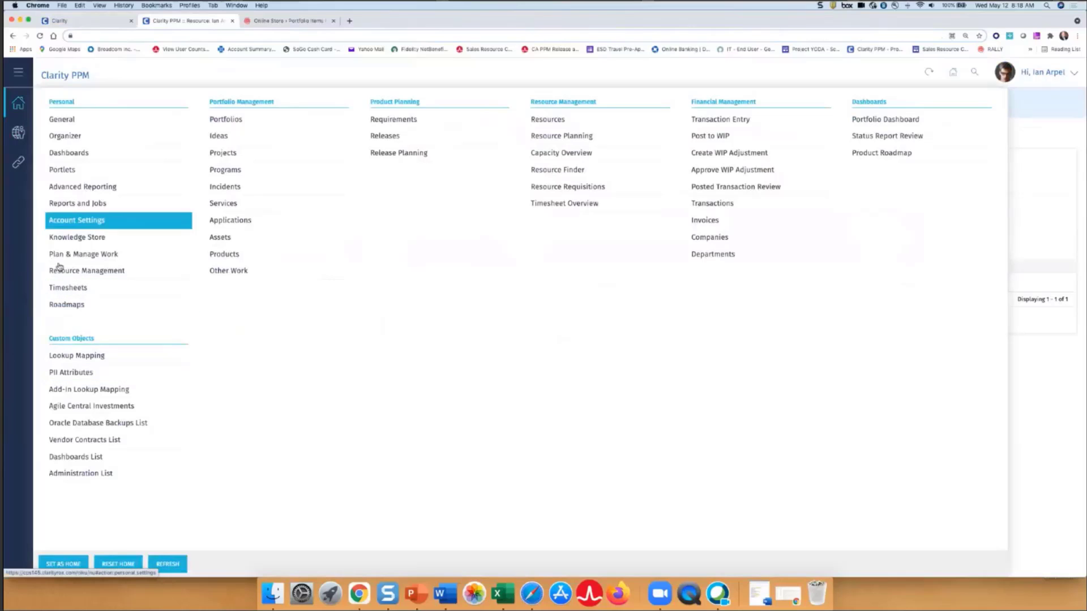
pyautogui.click(63, 205)
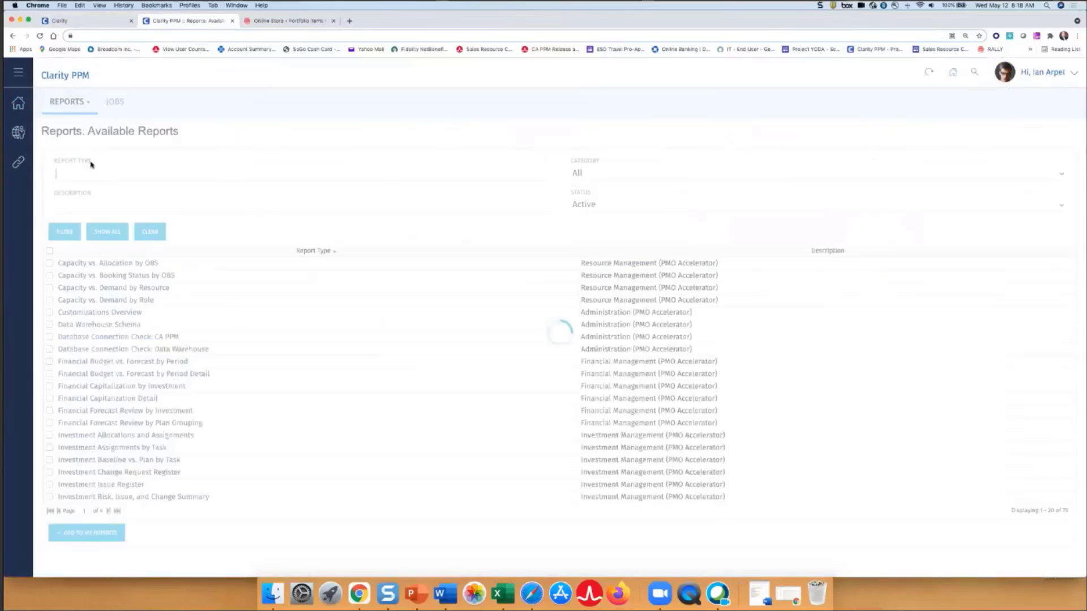
pyautogui.click(112, 103)
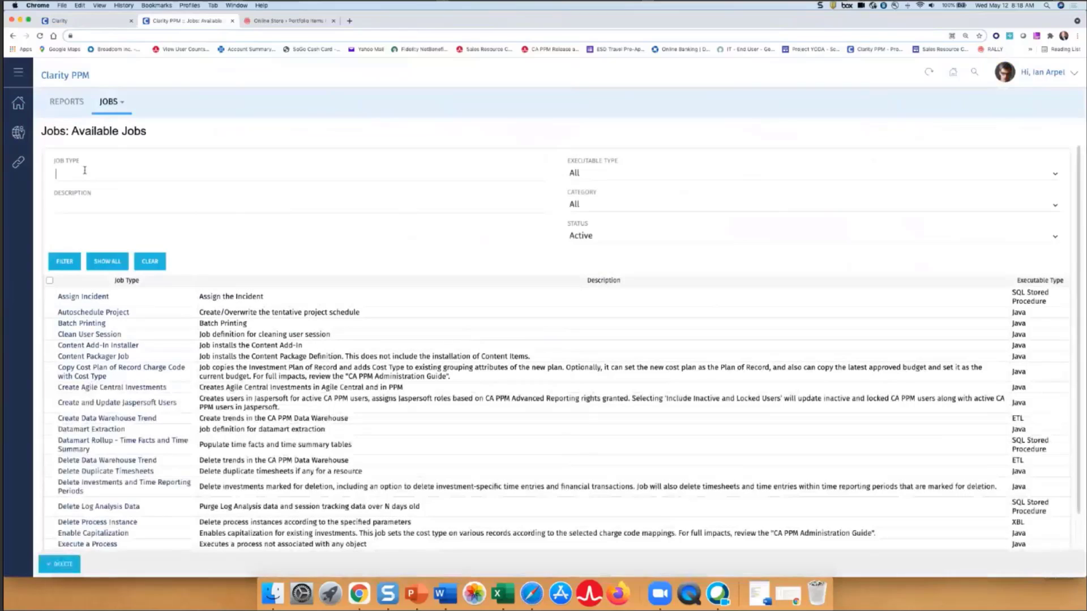
# Filter the available jobs by job type "import" and open the Import Integration Mappings job's properties
pyautogui.write('improt')
pyautogui.press('BackSpace')
pyautogui.press('BackSpace')
pyautogui.press('BackSpace')
pyautogui.write('ort')
pyautogui.click(73, 261)
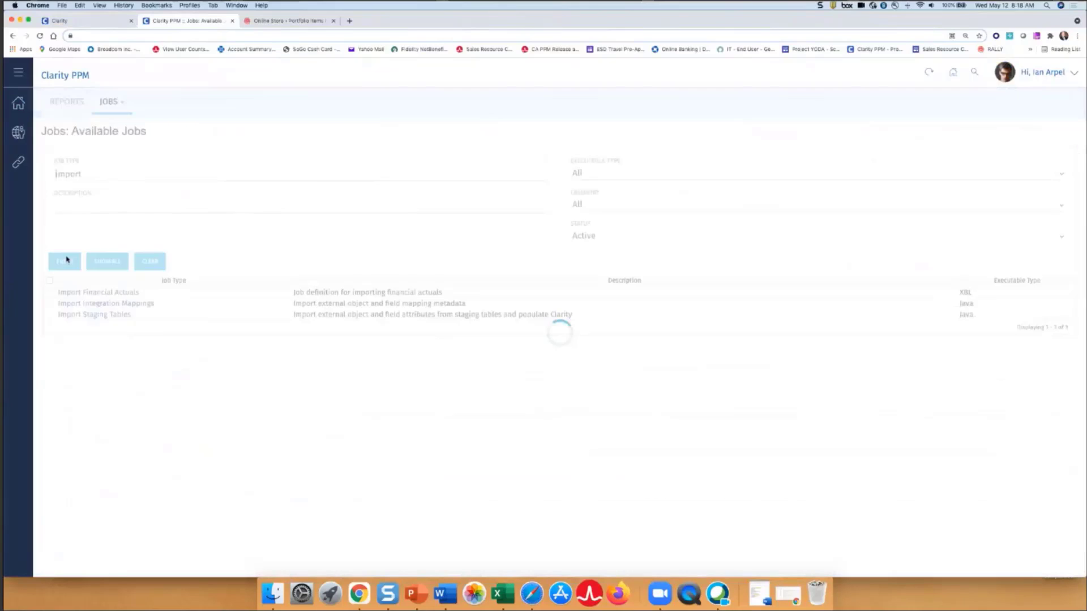
pyautogui.click(111, 304)
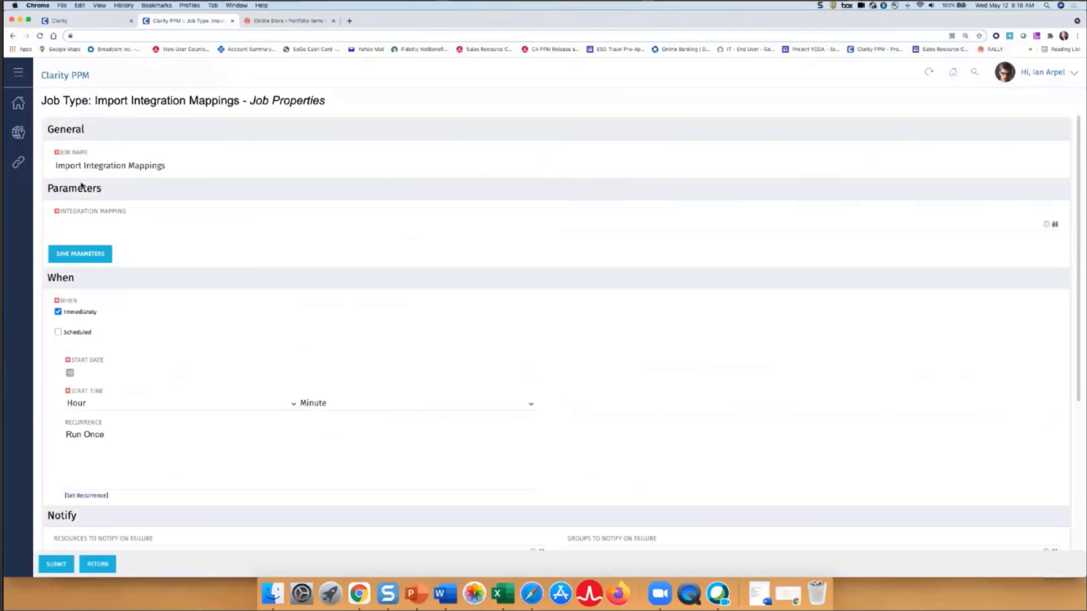
# Submit the Import Integration Mappings job to run immediately for the Clarity Integration mapping, and check its run in the job log
pyautogui.click(67, 225)
pyautogui.write('clar')
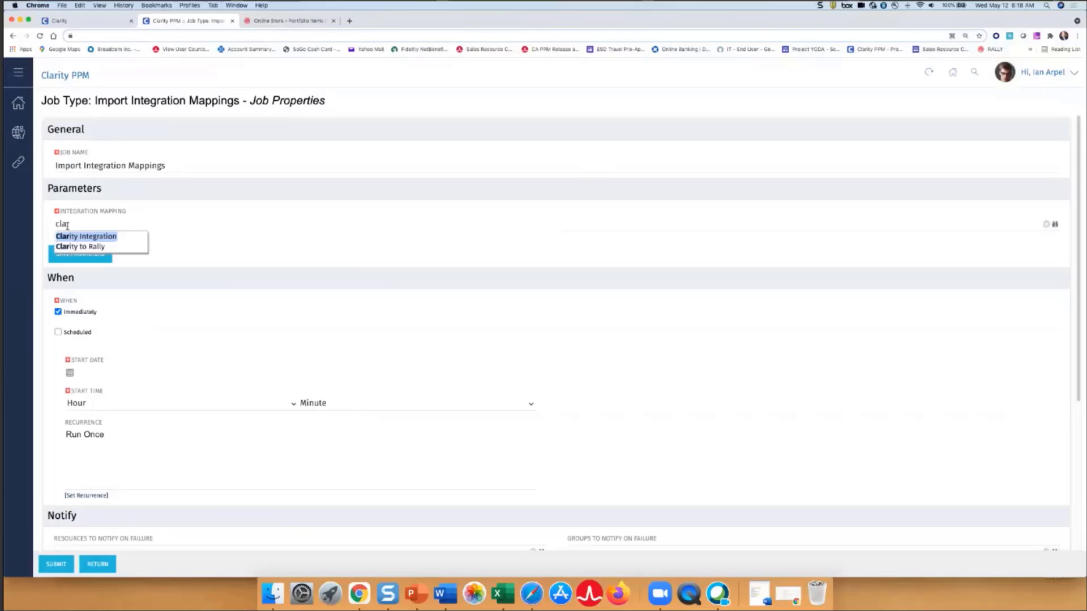
pyautogui.click(87, 236)
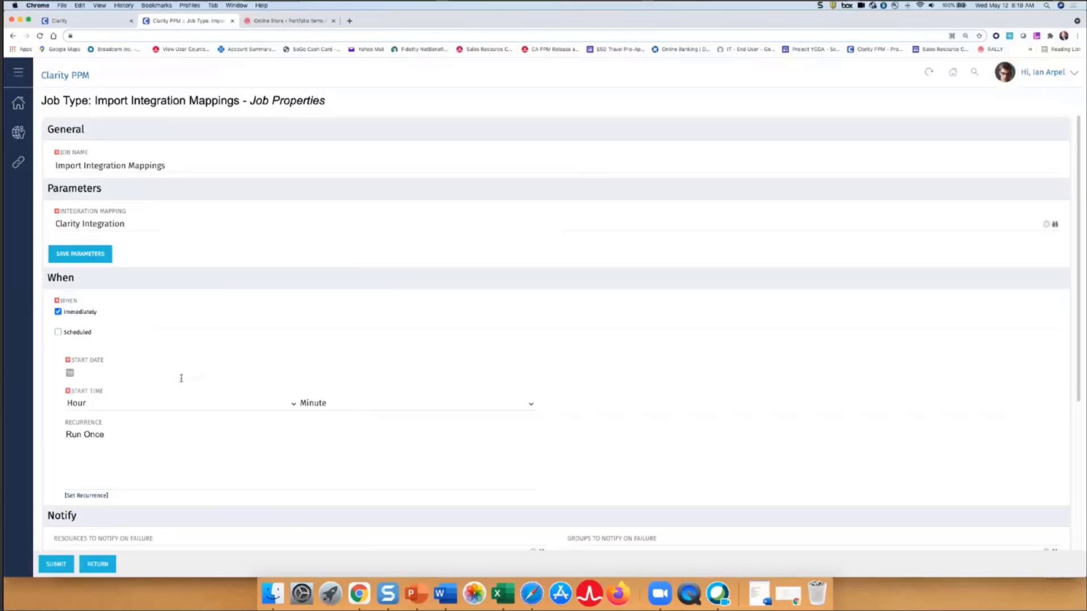
pyautogui.click(56, 566)
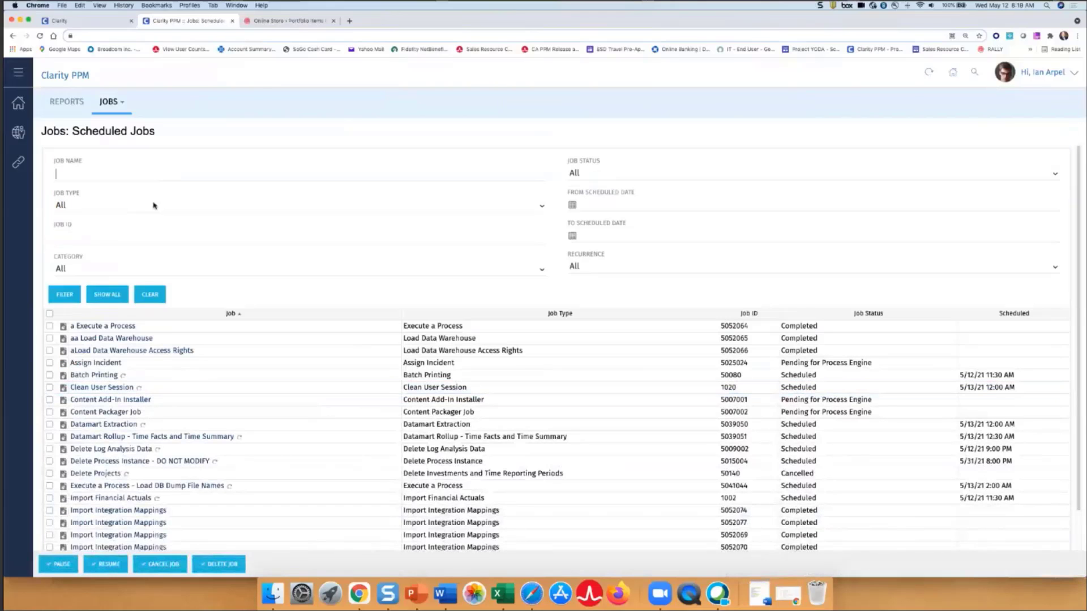
pyautogui.click(117, 103)
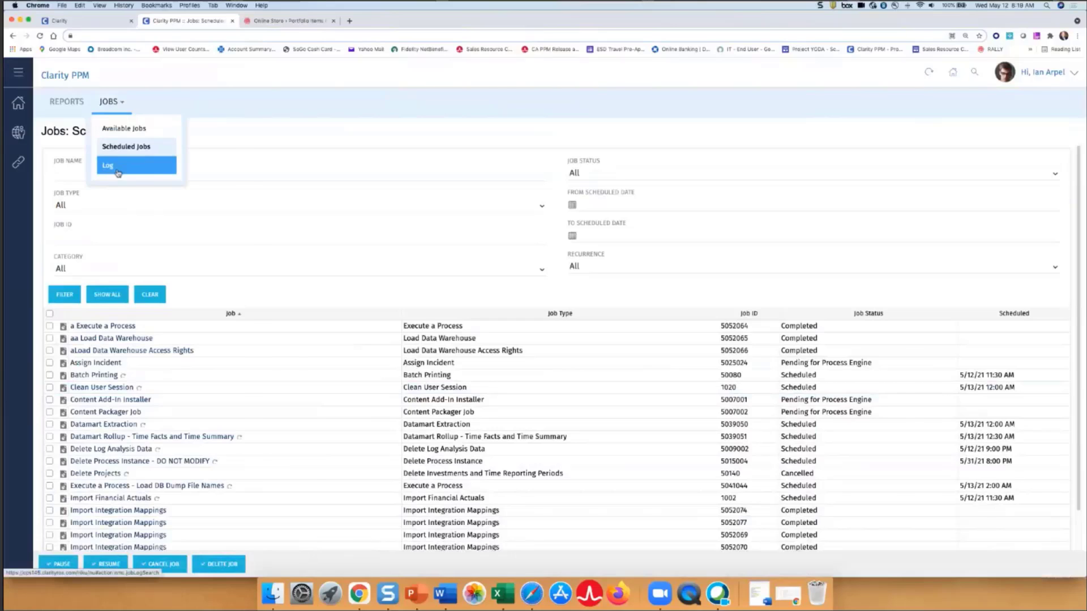
pyautogui.click(118, 172)
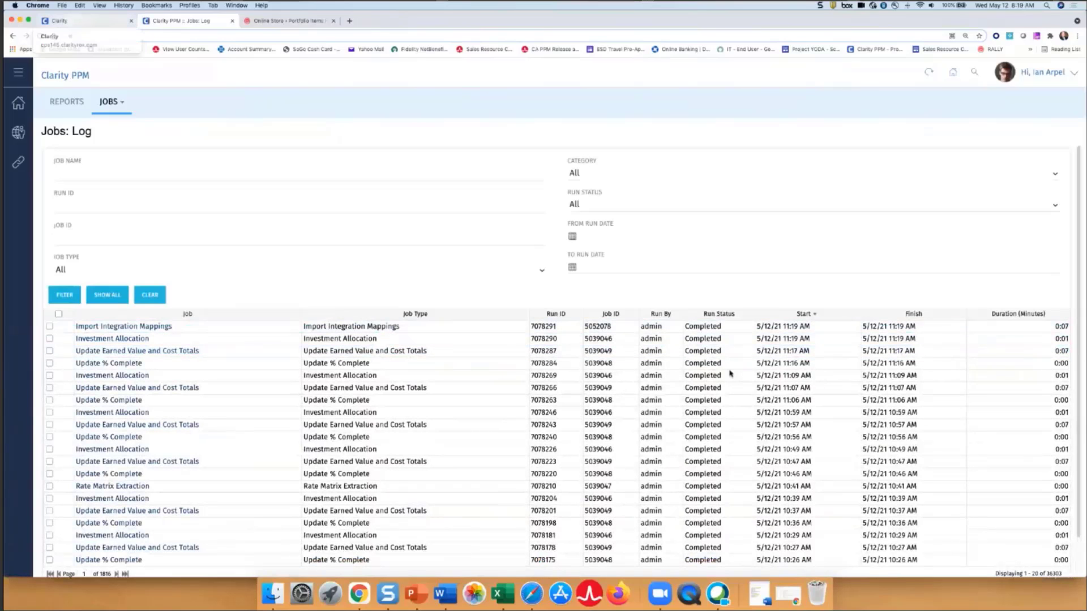
# Return to the Clarity integration mappings and examine the Rally attributes of the Theme object under Clarity Integration's Rally objects
pyautogui.click(79, 23)
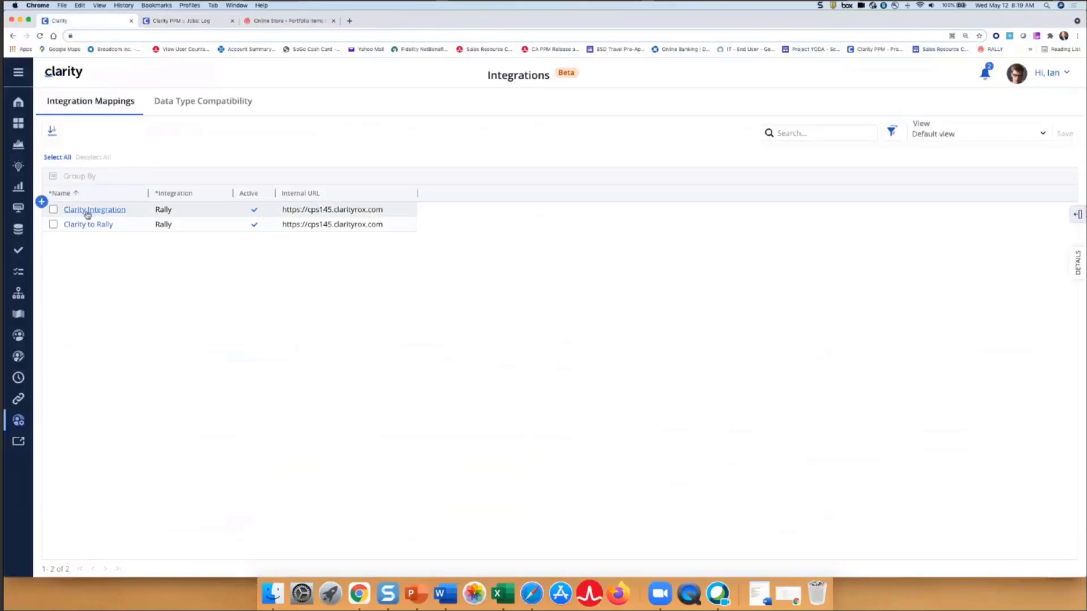
pyautogui.click(104, 211)
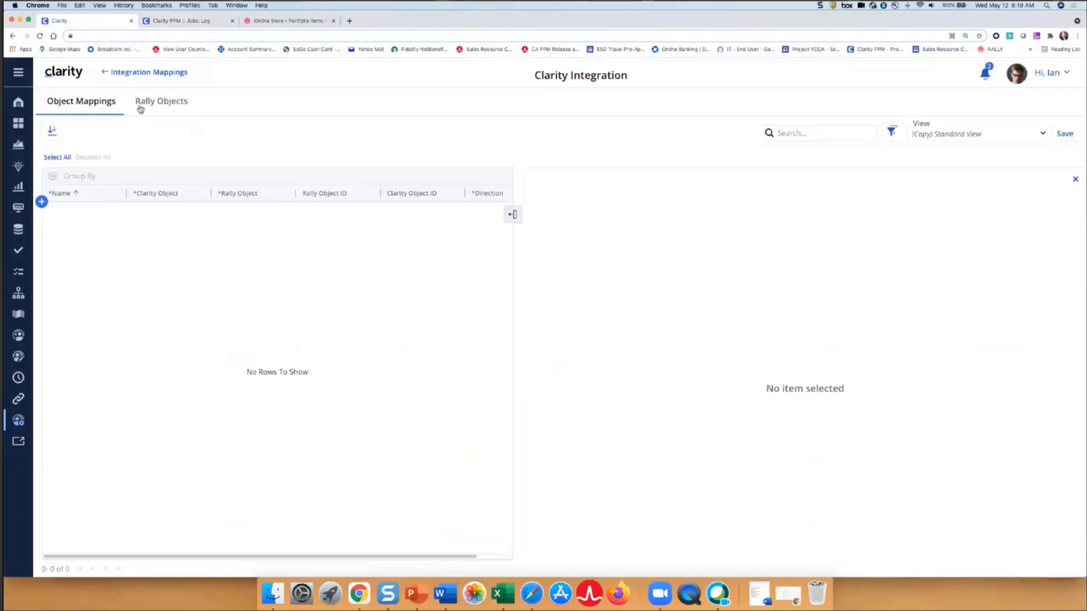
pyautogui.click(158, 104)
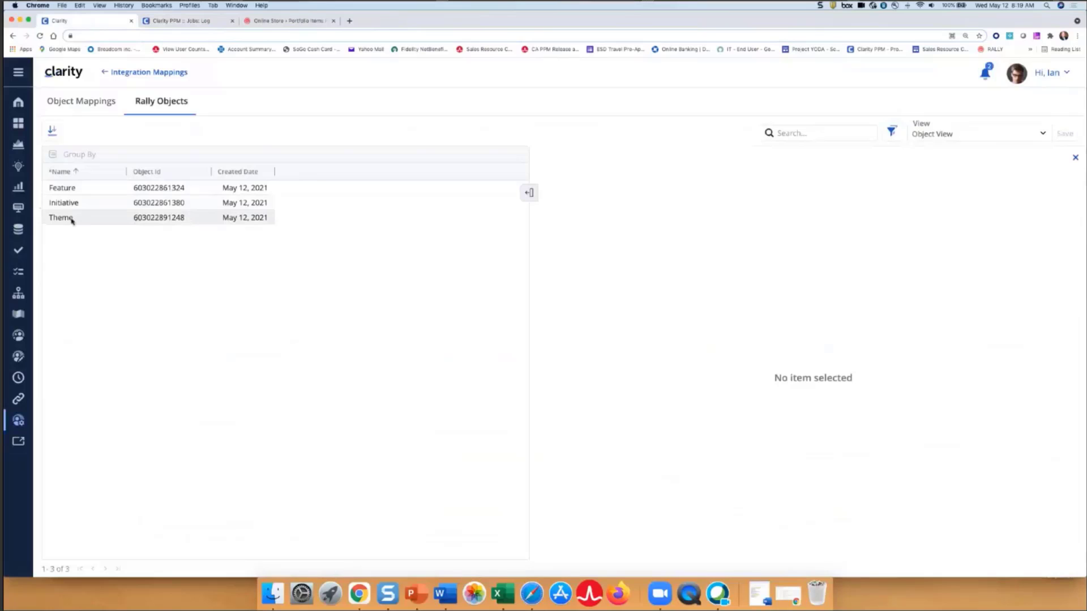
pyautogui.click(87, 221)
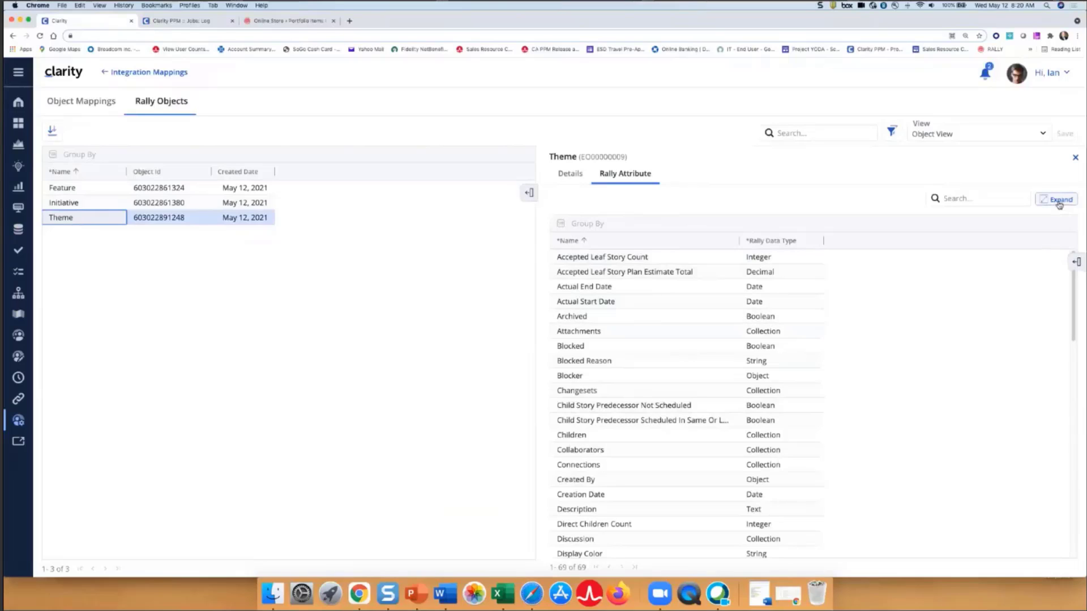
pyautogui.click(1077, 263)
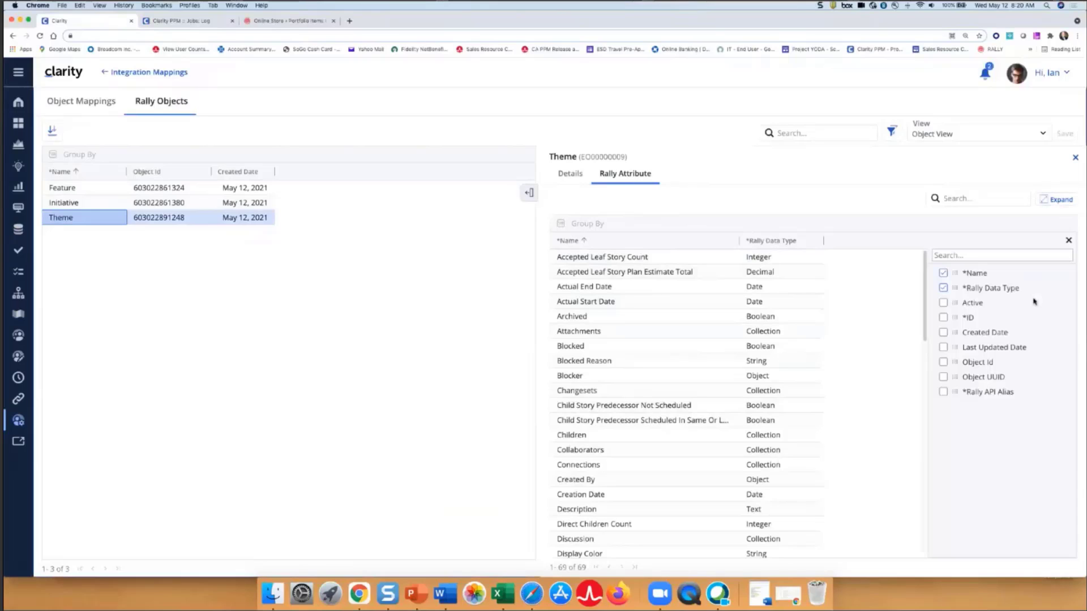
pyautogui.click(1069, 240)
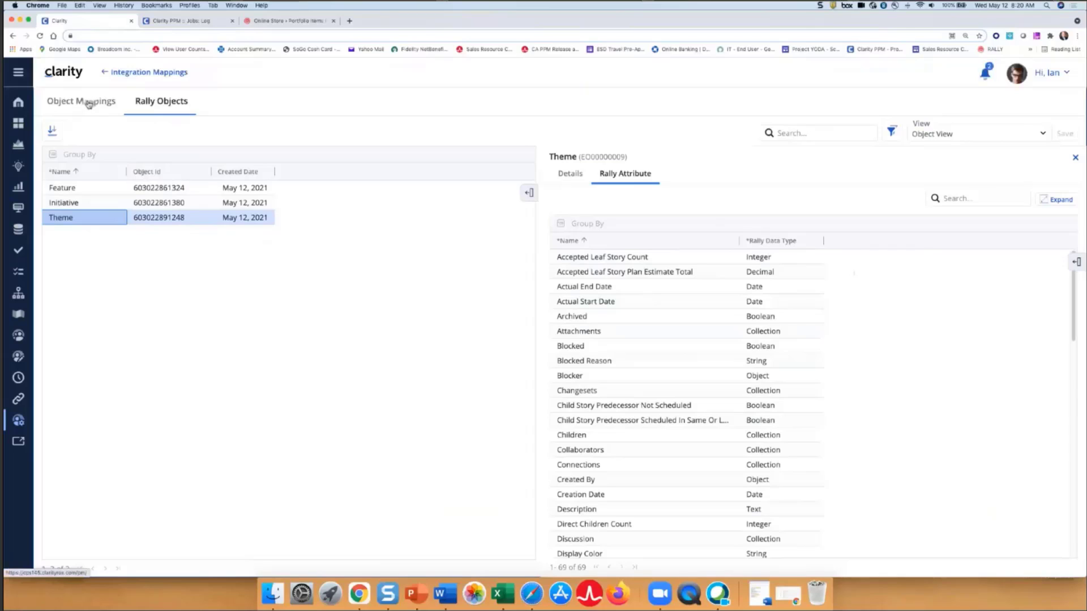
# Review the Strategy object mapping and its field mappings in Clarity to Rally, and check the integration's data type compatibility list
pyautogui.click(139, 73)
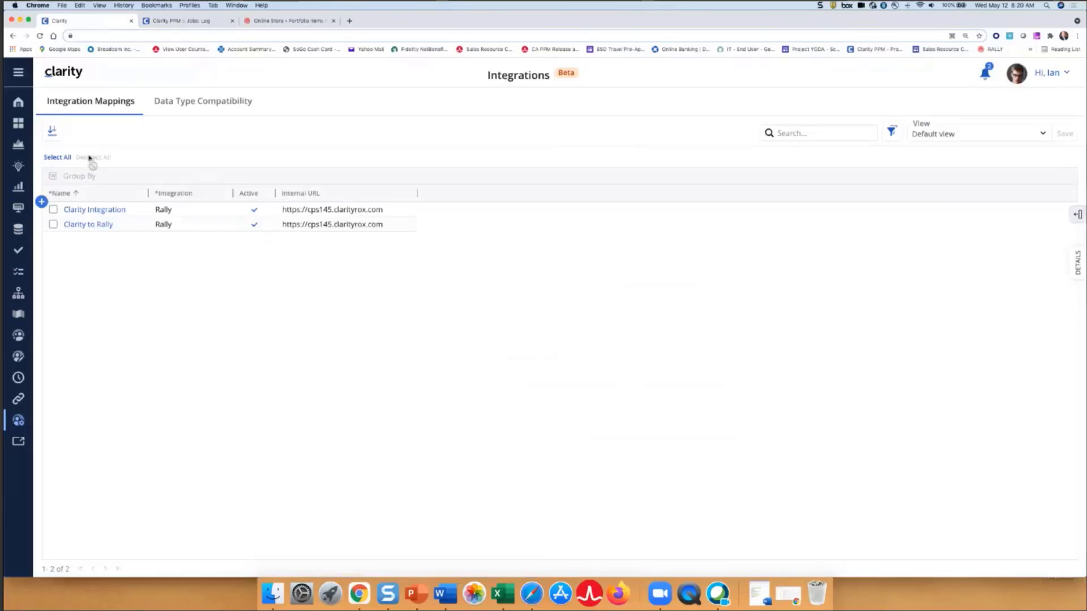
pyautogui.click(83, 226)
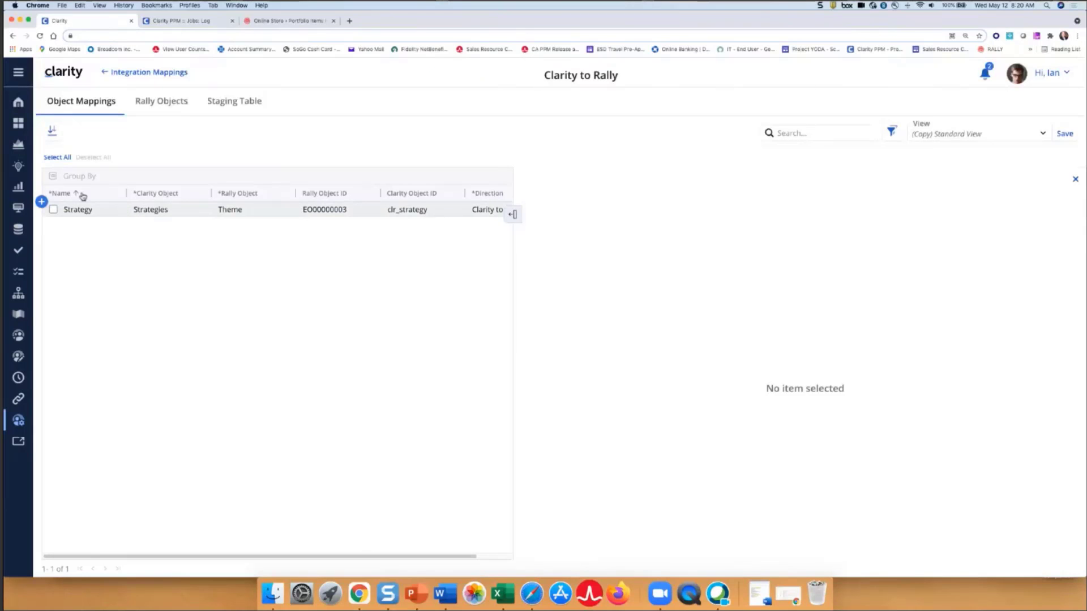
pyautogui.click(178, 215)
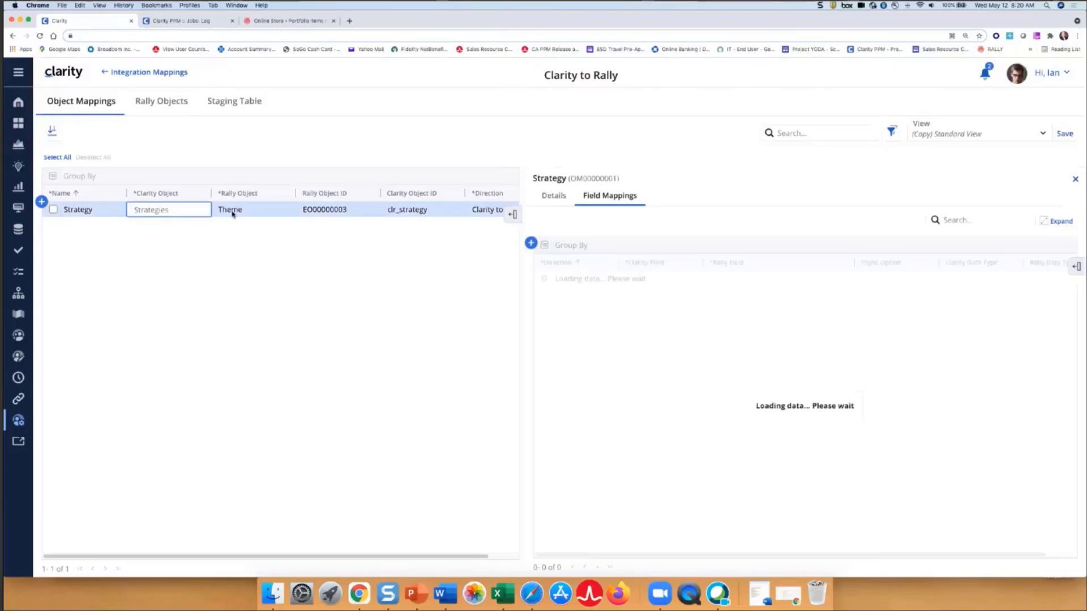
pyautogui.click(176, 211)
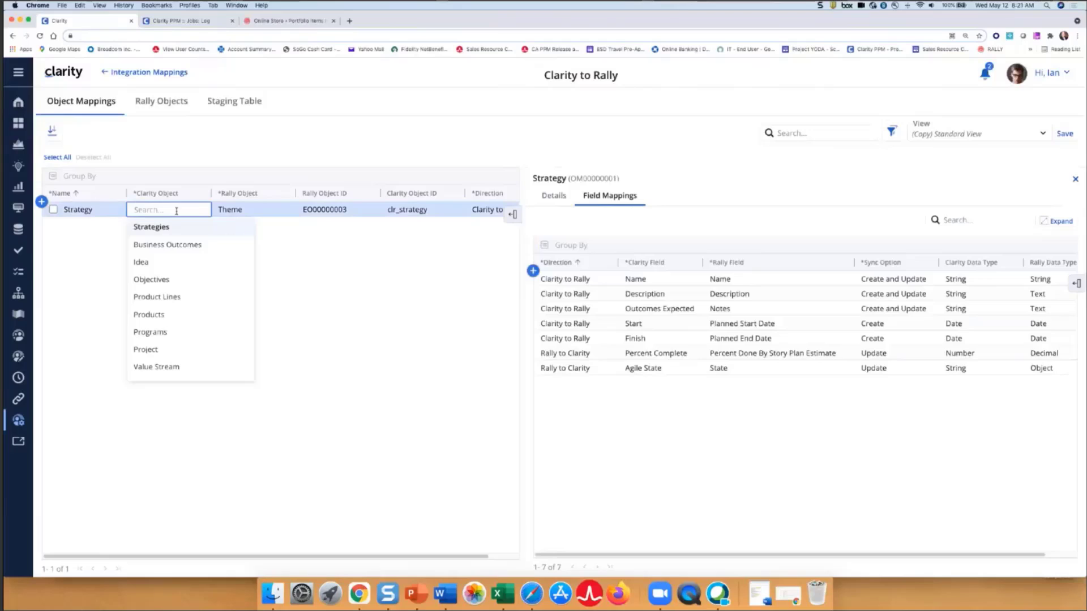
pyautogui.click(256, 213)
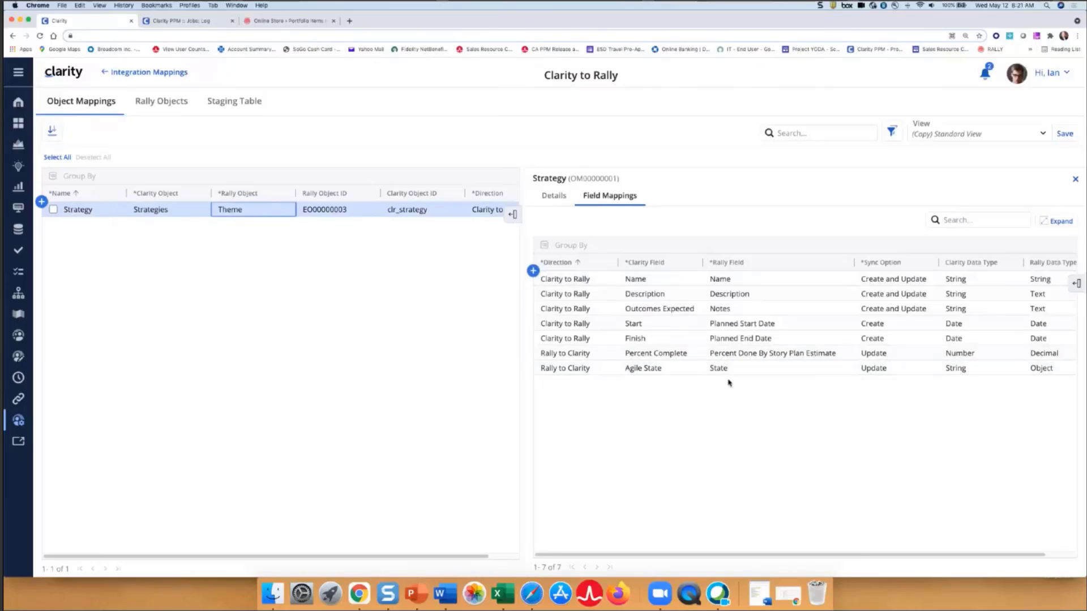
pyautogui.click(1060, 222)
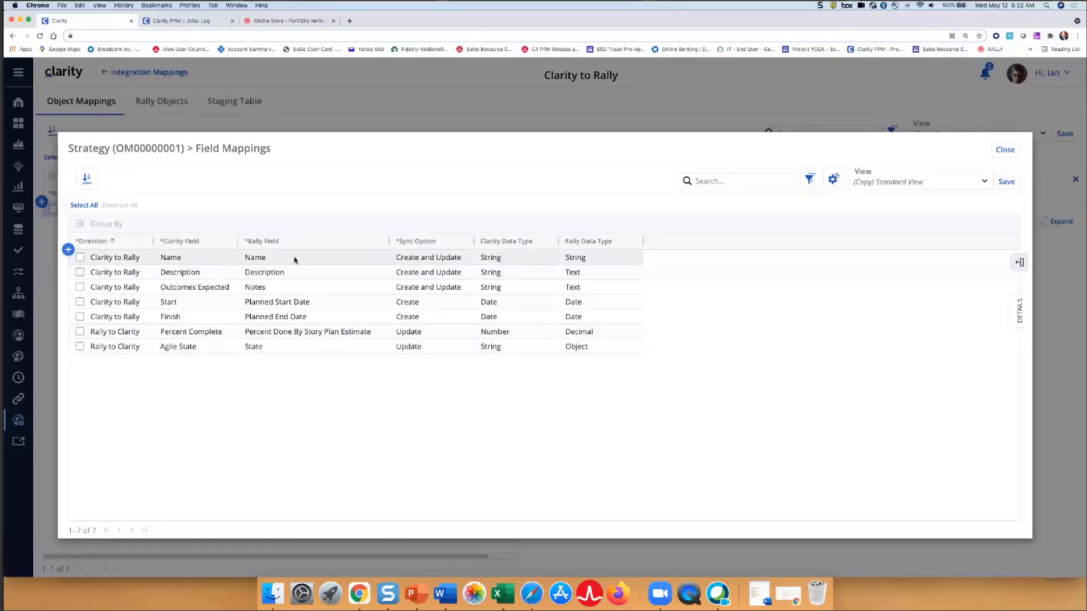
pyautogui.click(1005, 150)
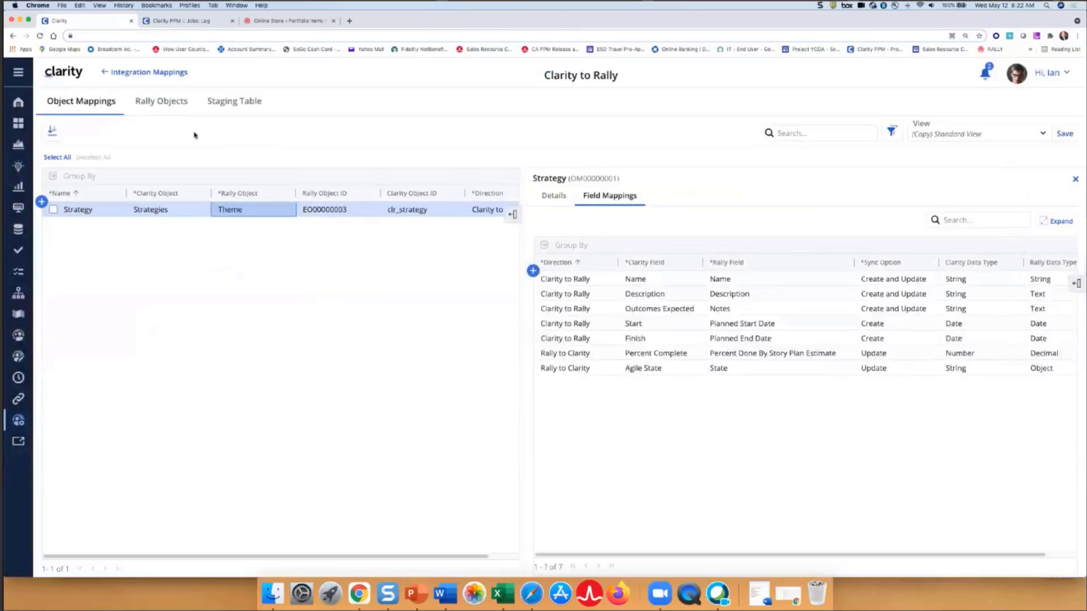
pyautogui.click(135, 81)
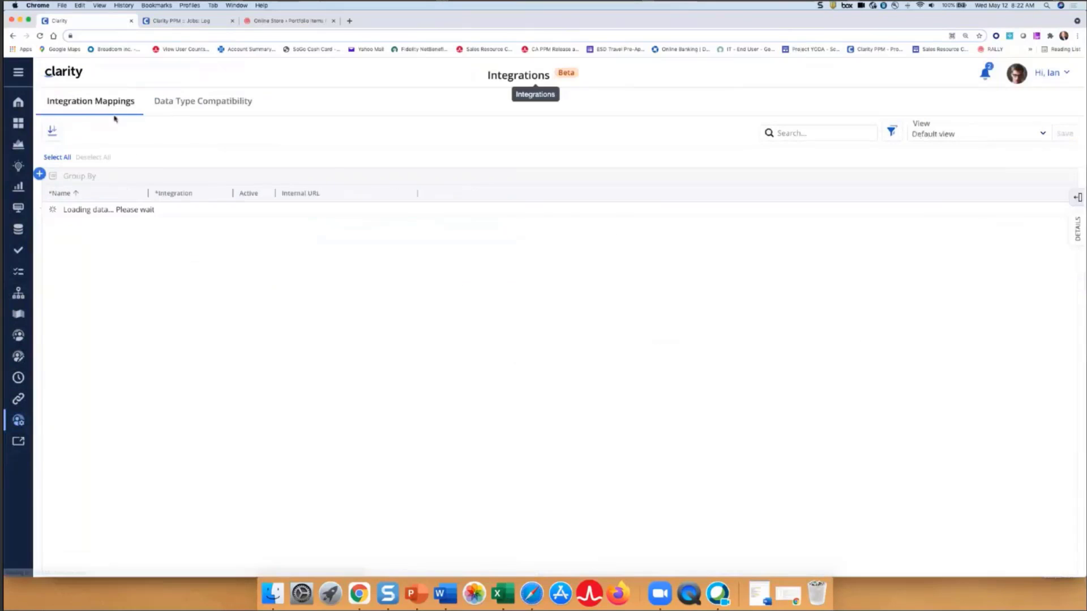
pyautogui.click(186, 103)
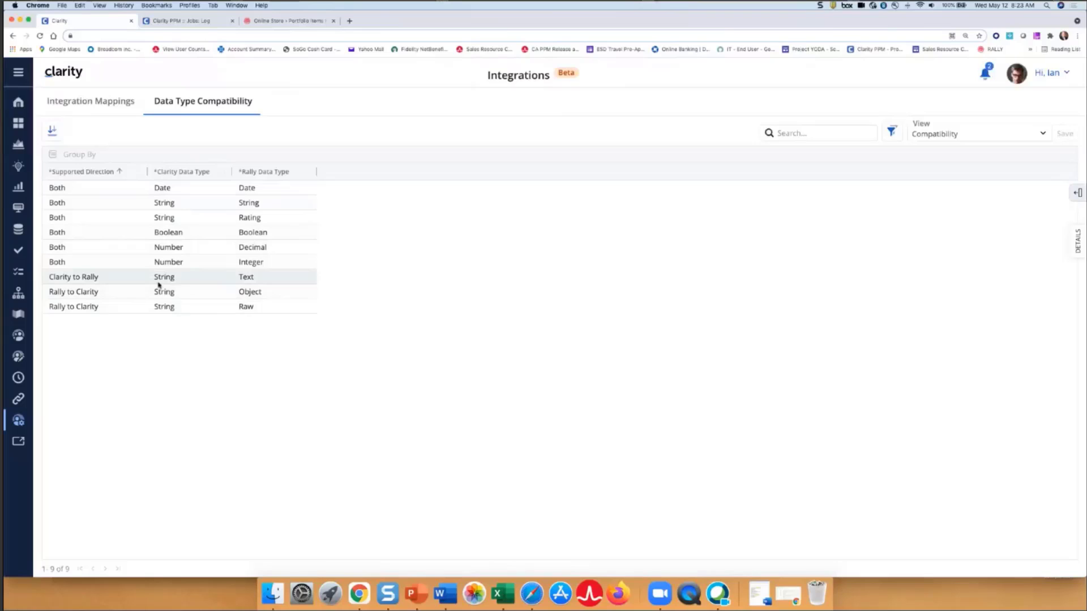
# Assign the Clarity to Rally integration mapping to the strategy Simplify Operations and Execution
pyautogui.click(18, 187)
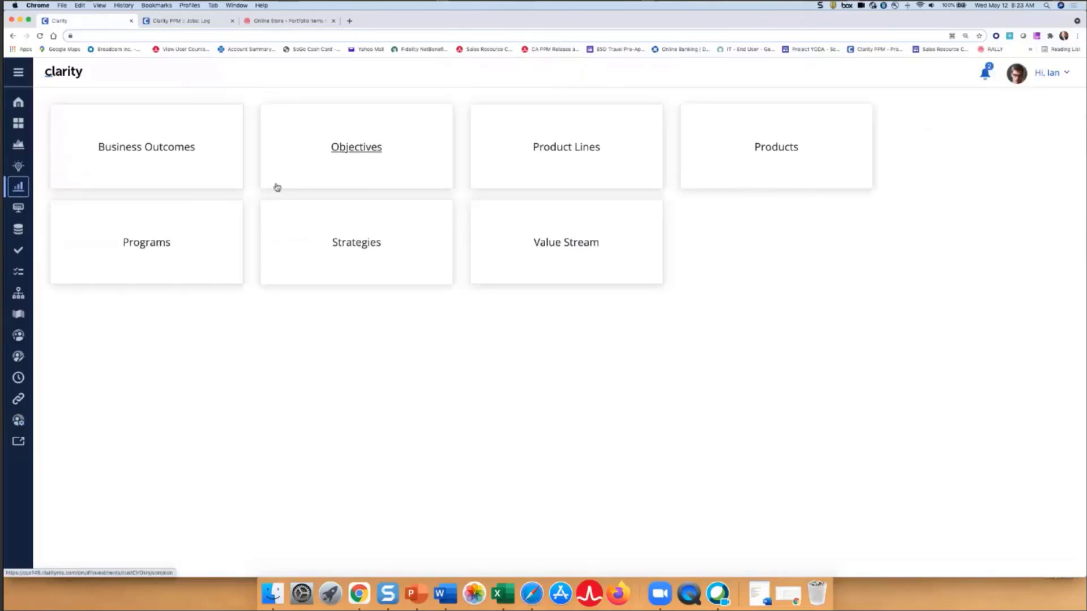
pyautogui.click(353, 245)
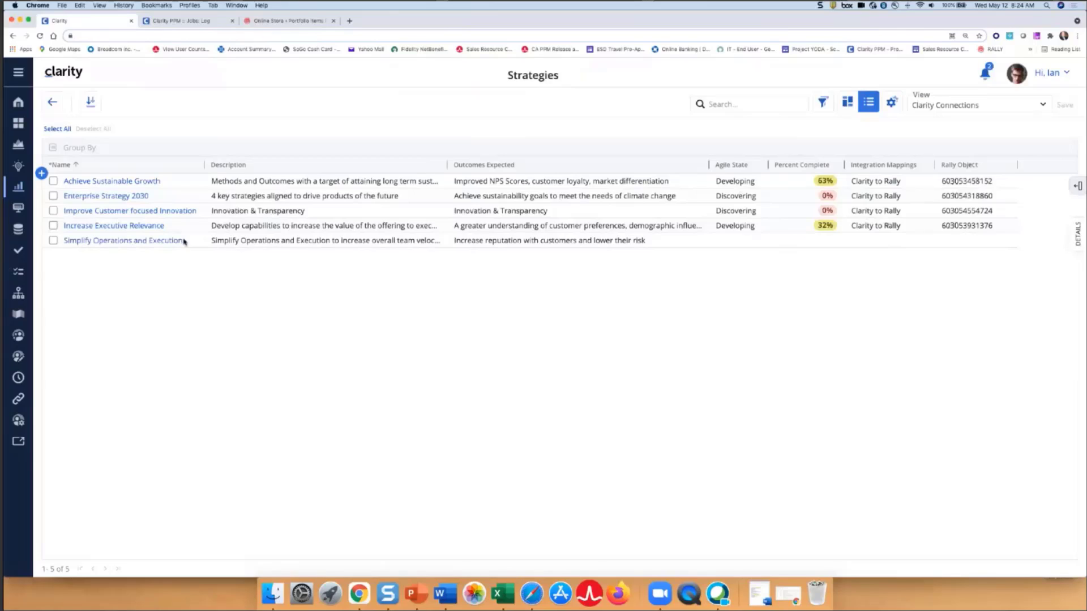
pyautogui.click(880, 240)
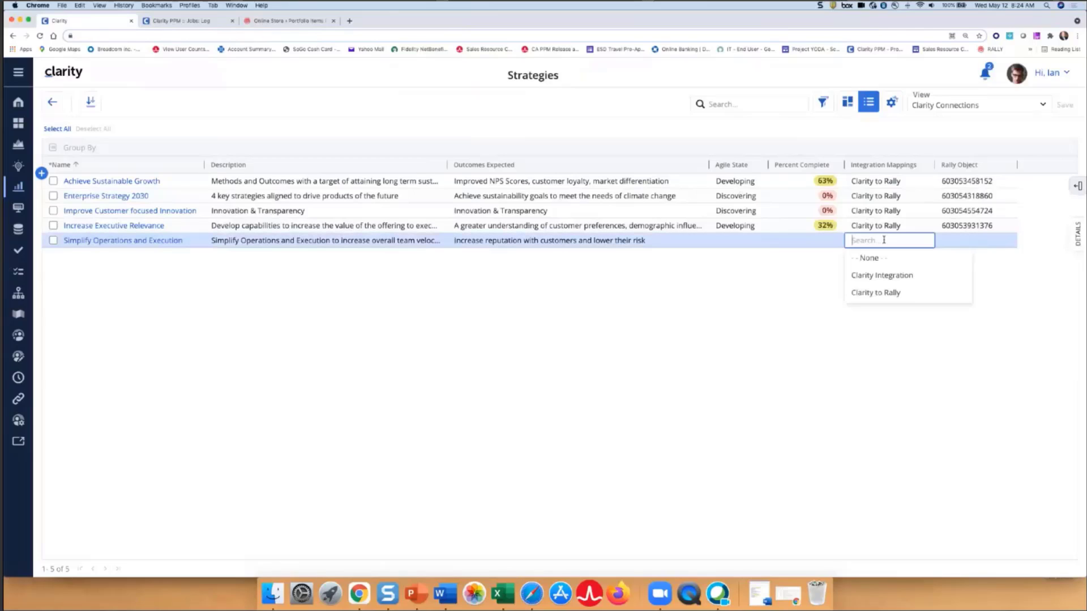
pyautogui.click(875, 292)
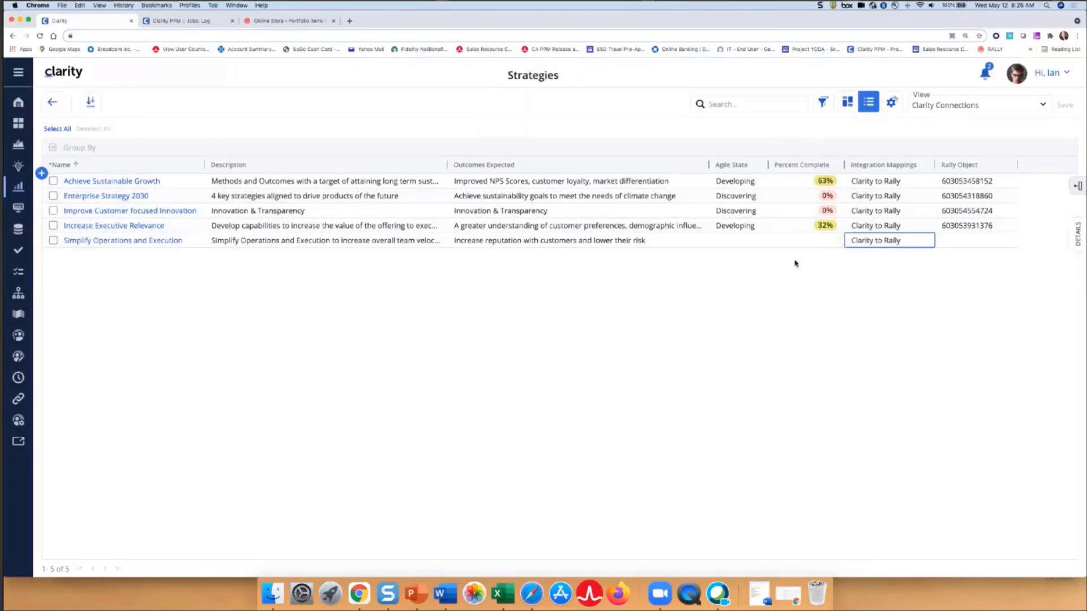
# Switch to Rally and examine the Theme portfolio items of the Online Store project
pyautogui.click(281, 23)
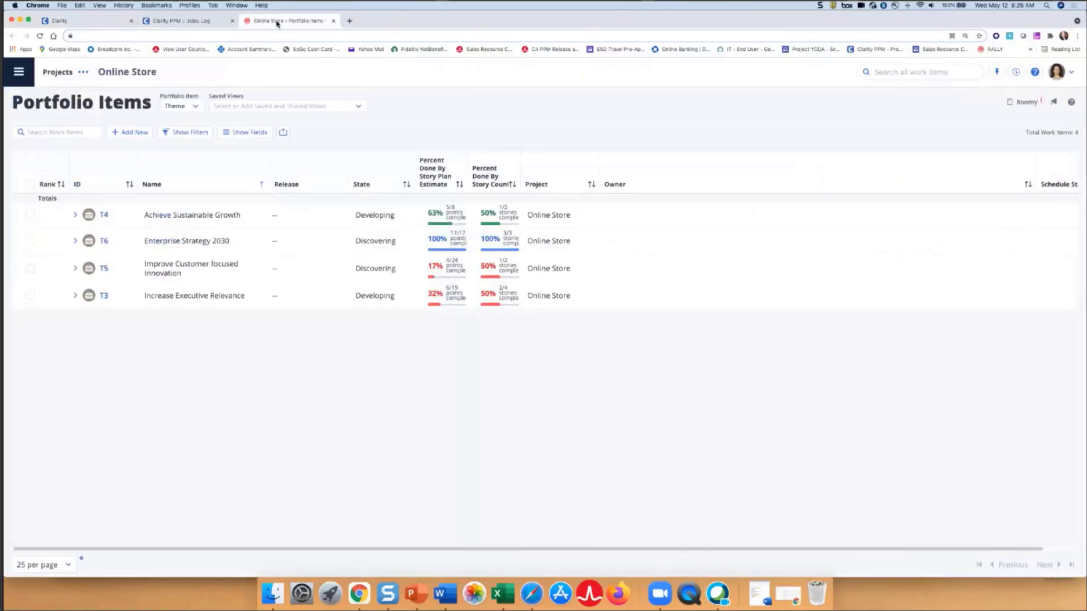
pyautogui.press('super+plus')
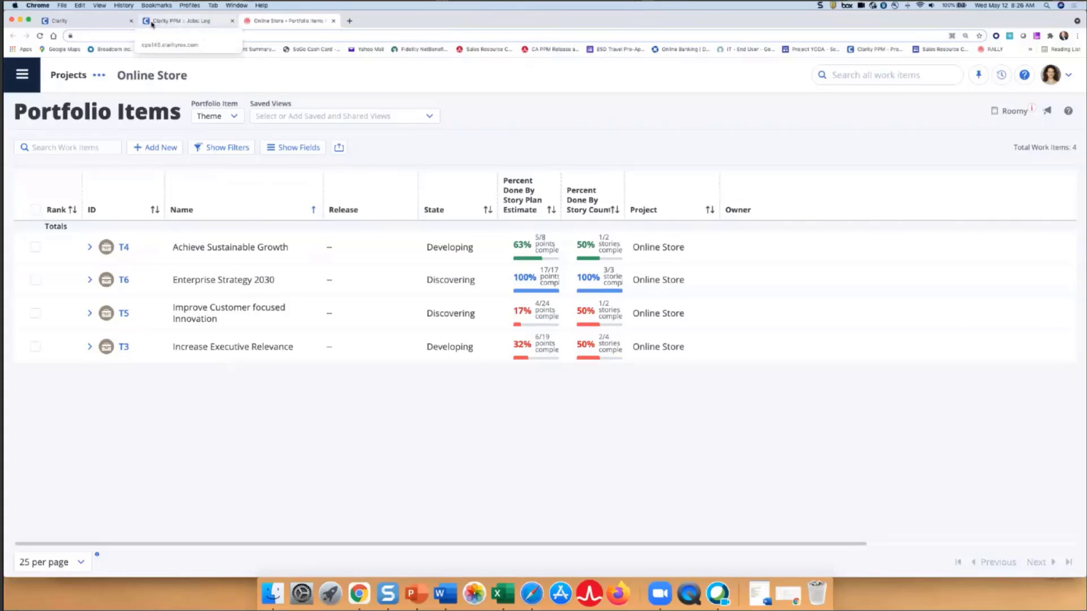
pyautogui.click(102, 23)
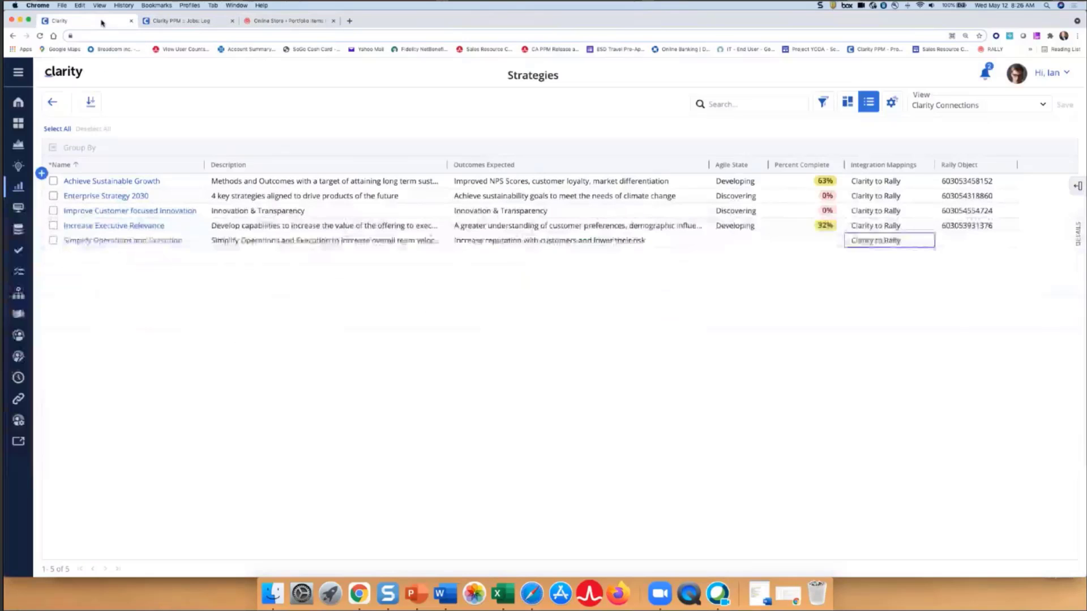
# Switch to classic Clarity PPM and filter the available jobs by job type "sync"
pyautogui.click(178, 22)
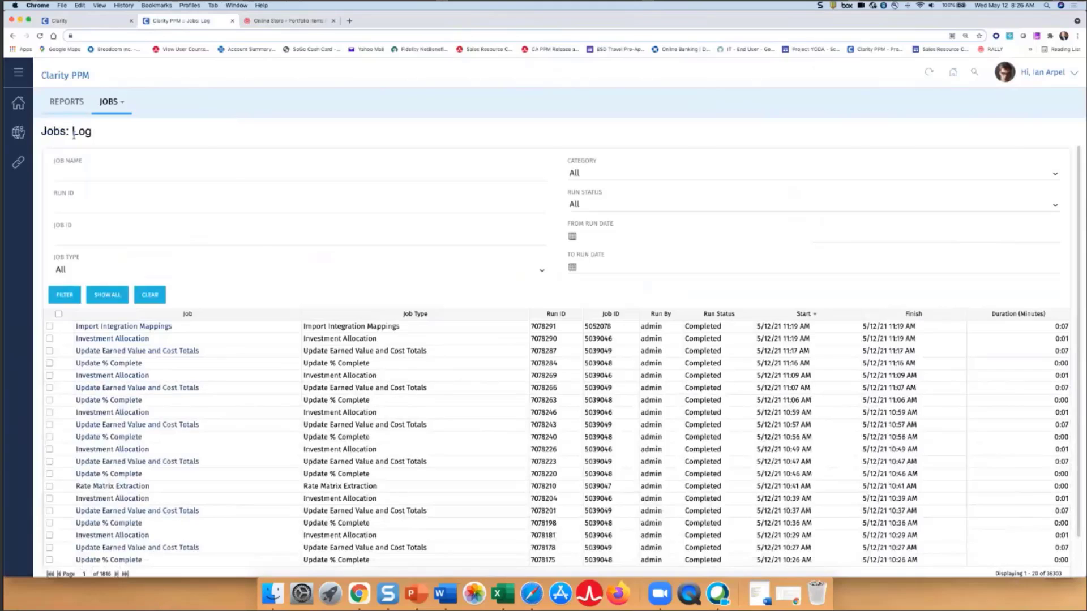
pyautogui.click(22, 134)
pyautogui.click(19, 105)
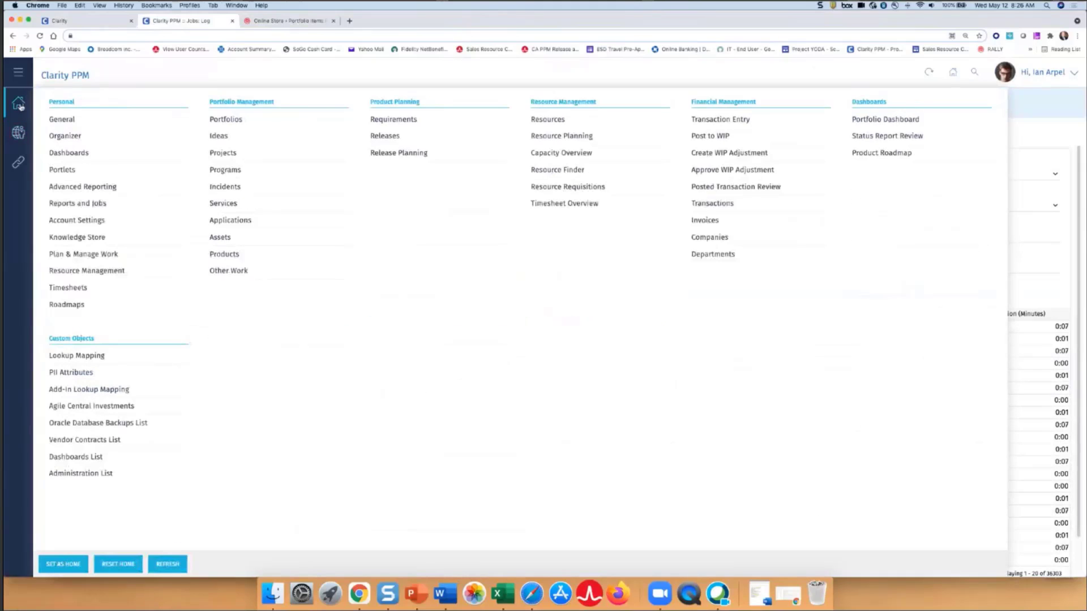
pyautogui.click(83, 201)
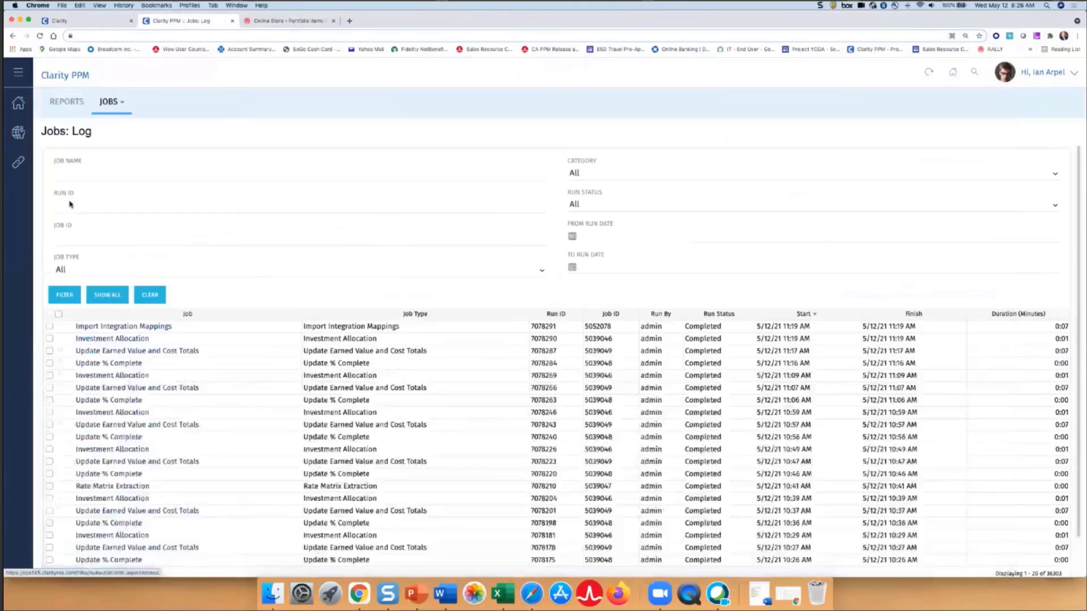
pyautogui.click(121, 105)
pyautogui.click(96, 176)
pyautogui.write('sync')
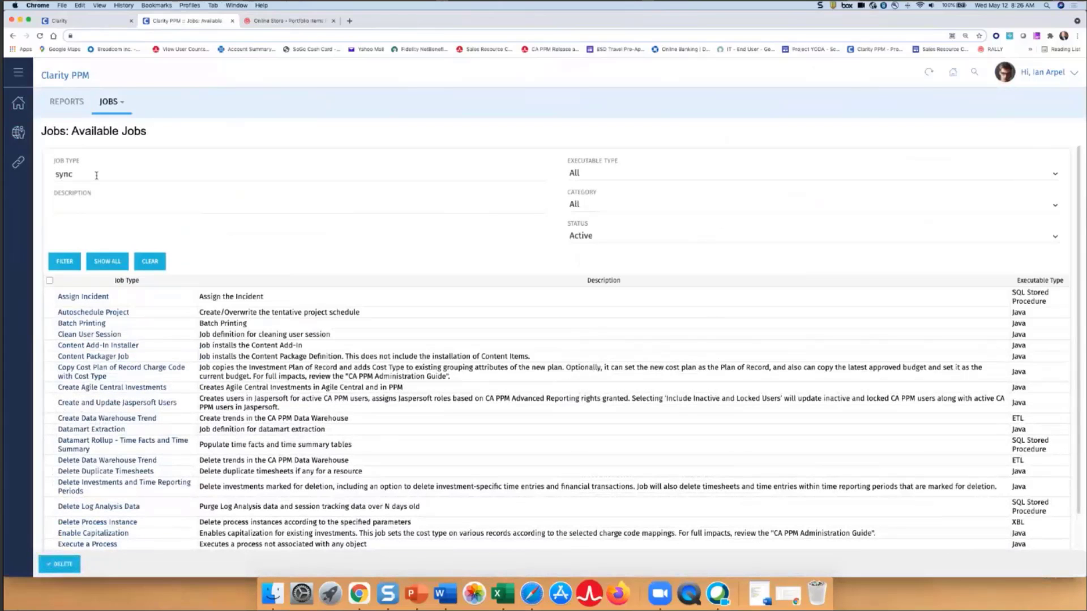
pyautogui.click(66, 263)
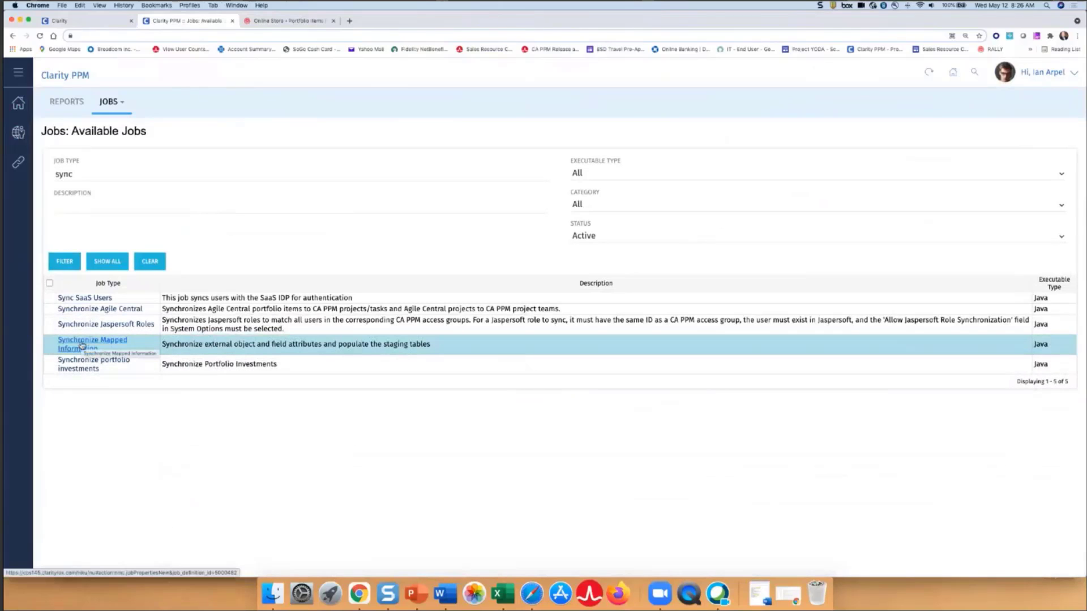
# Submit the Synchronize Mapped Information job to run immediately for the Clarity to Rally integration mapping
pyautogui.click(82, 344)
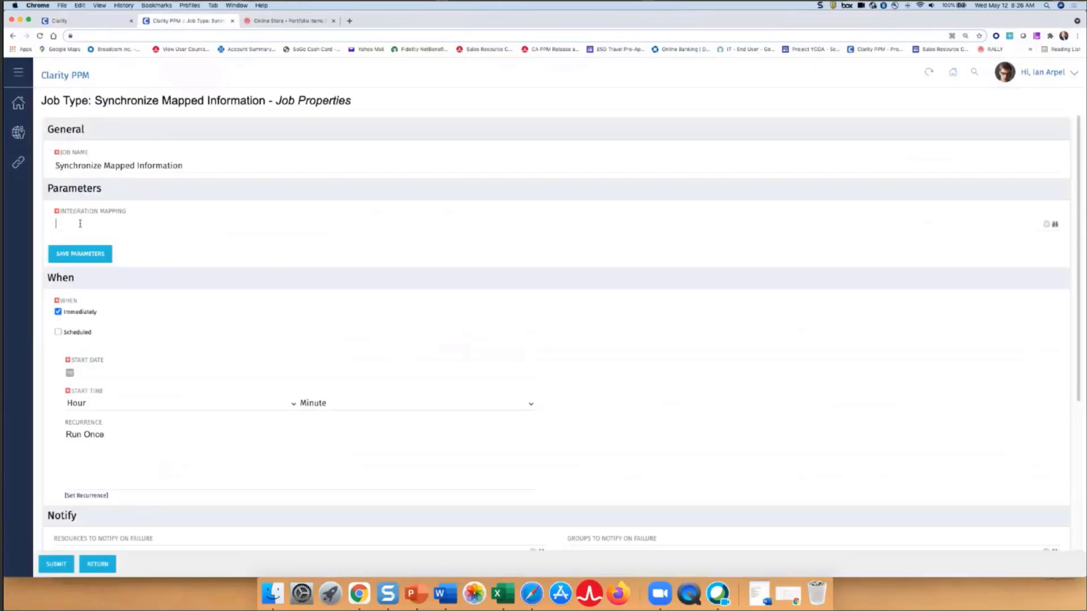
pyautogui.write('clar')
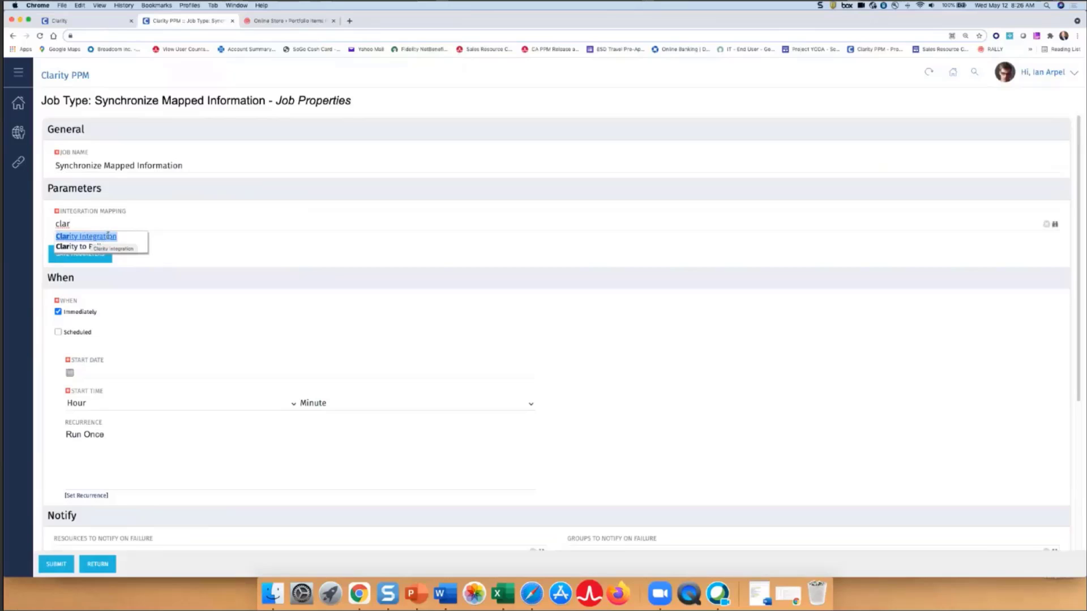
pyautogui.click(80, 247)
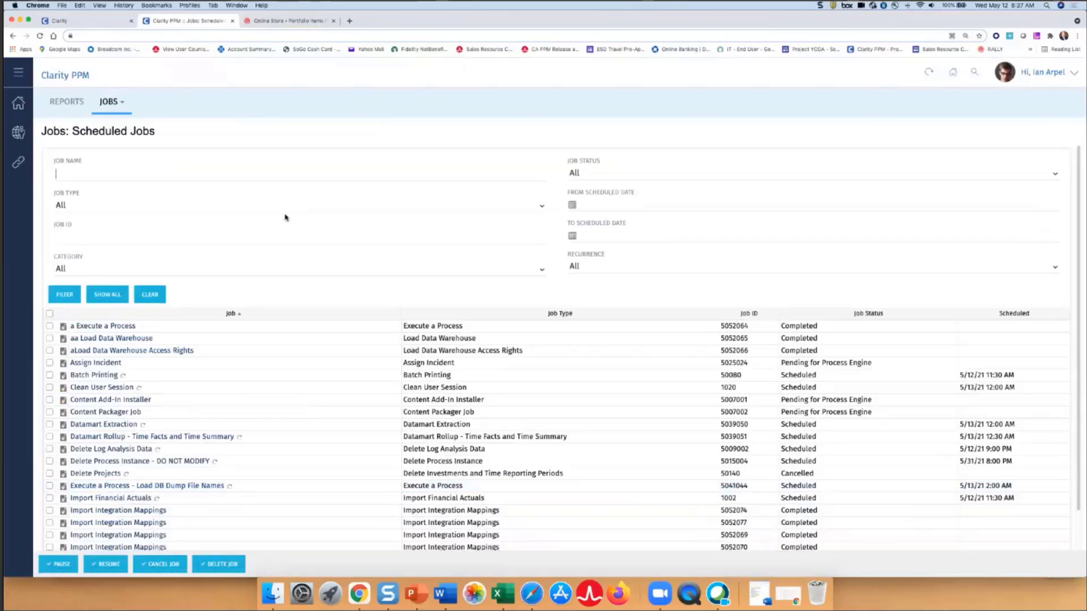
# Open the jobs log and refresh it to check the run status of the Synchronize Mapped Information job
pyautogui.click(120, 110)
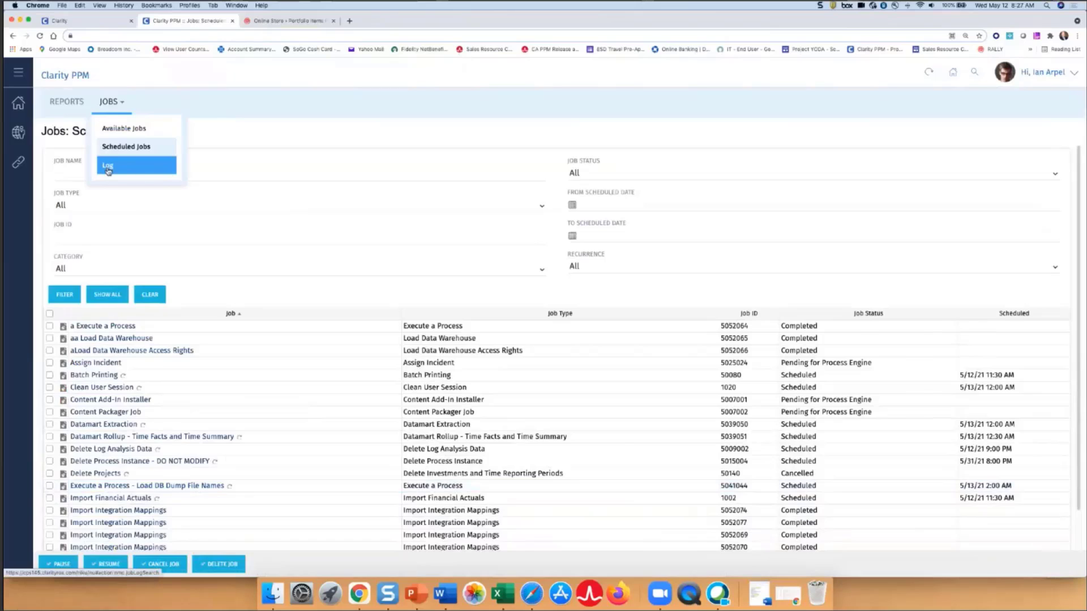
pyautogui.click(109, 169)
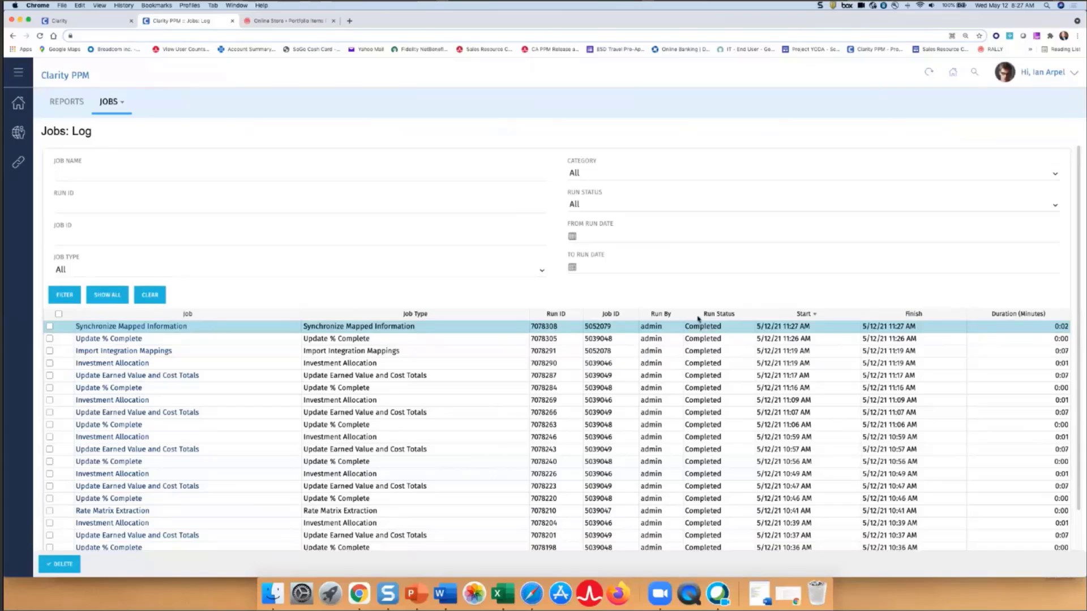
pyautogui.click(39, 36)
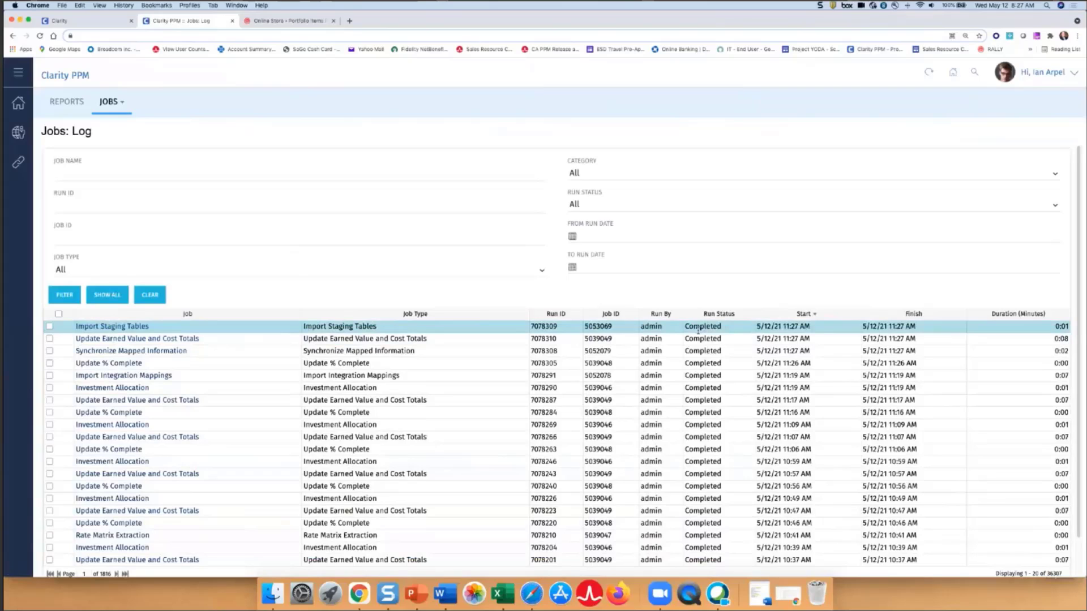
# Switch to the new Clarity interface and examine the staging table records and available columns of the Clarity to Rally integration mapping
pyautogui.click(90, 21)
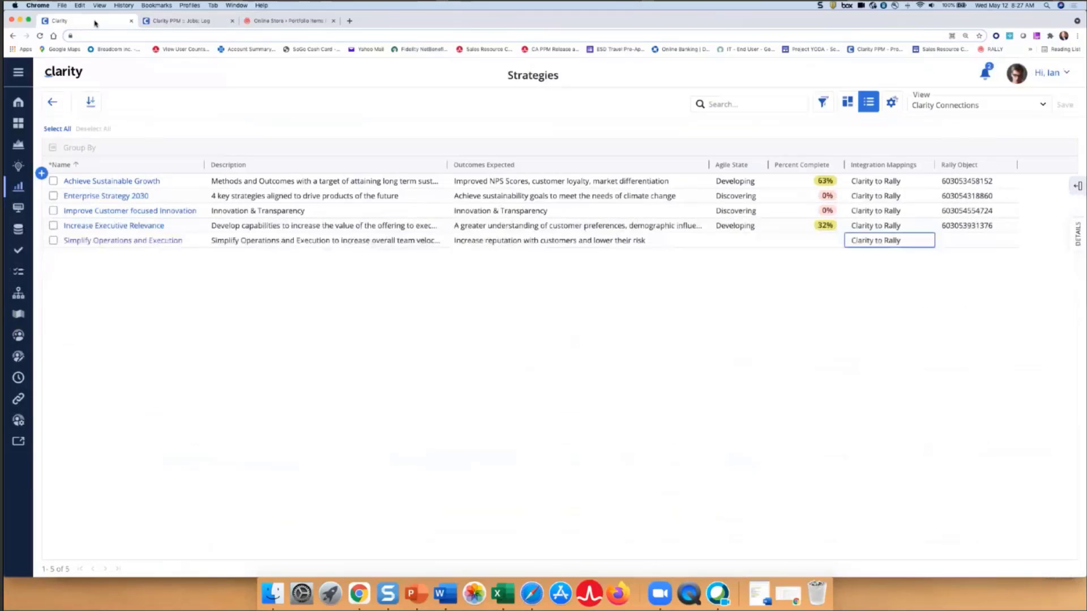
pyautogui.click(19, 423)
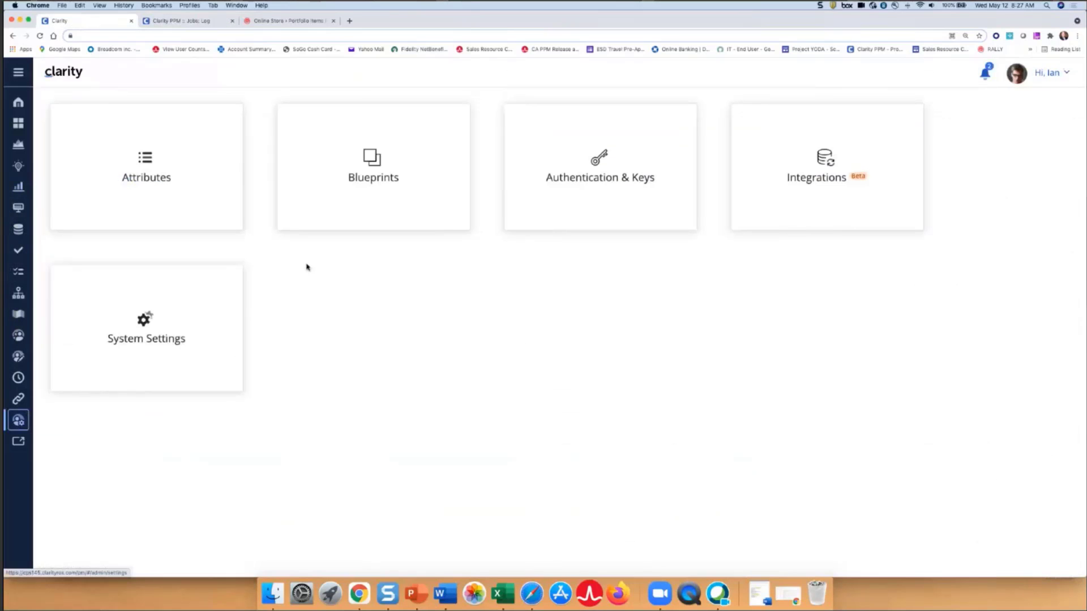
pyautogui.click(801, 181)
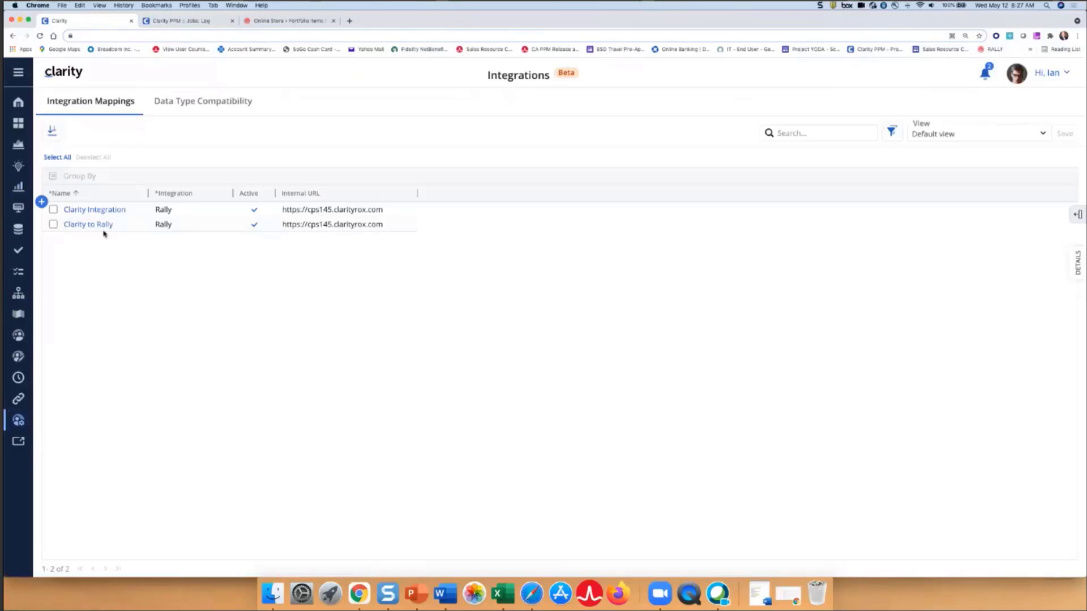
pyautogui.click(93, 225)
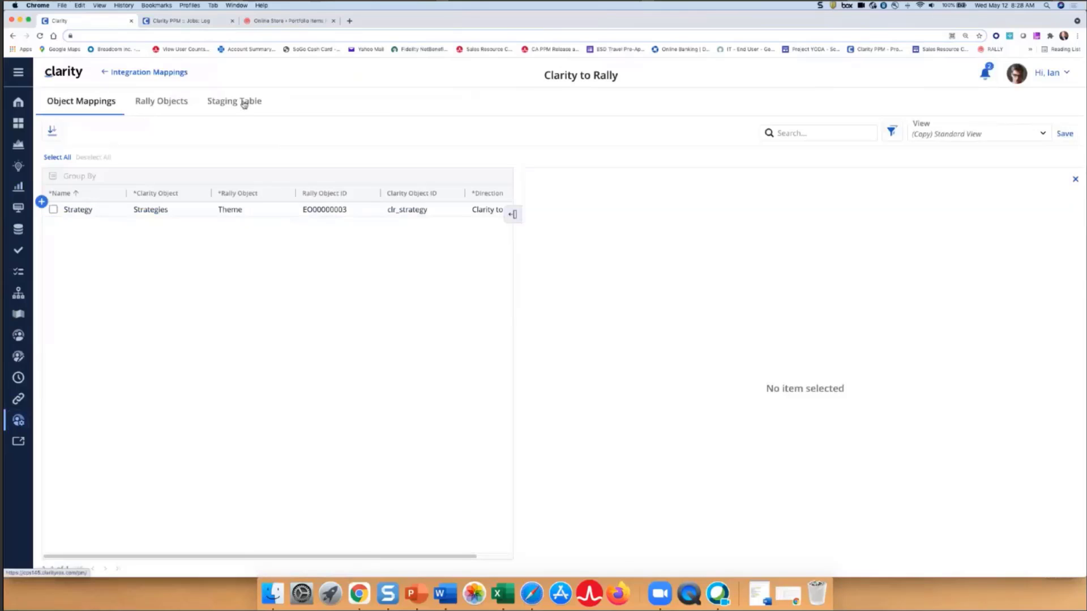
pyautogui.click(244, 102)
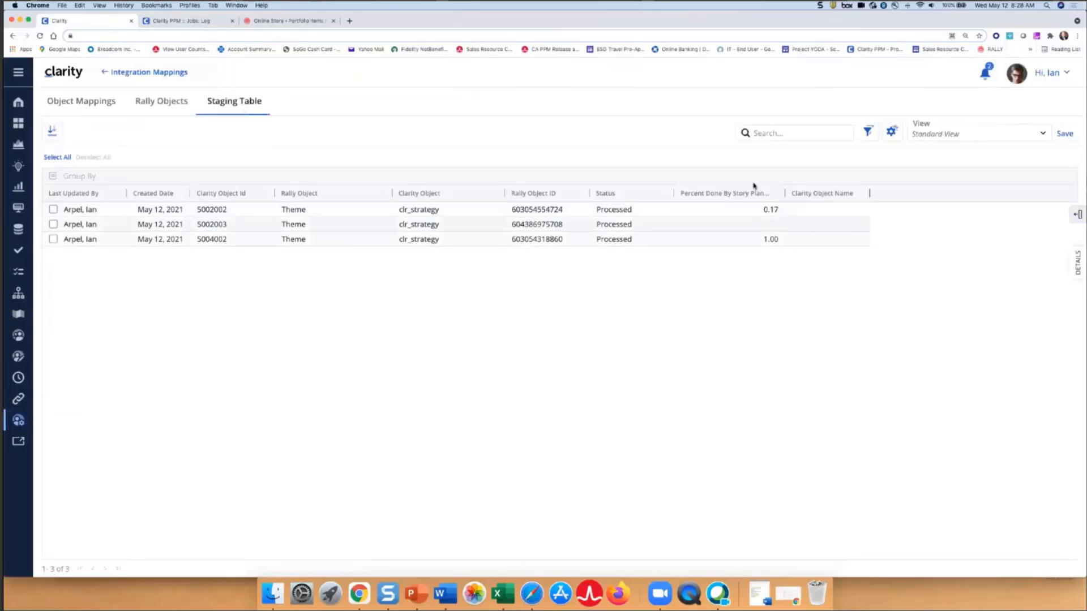
pyautogui.click(1080, 214)
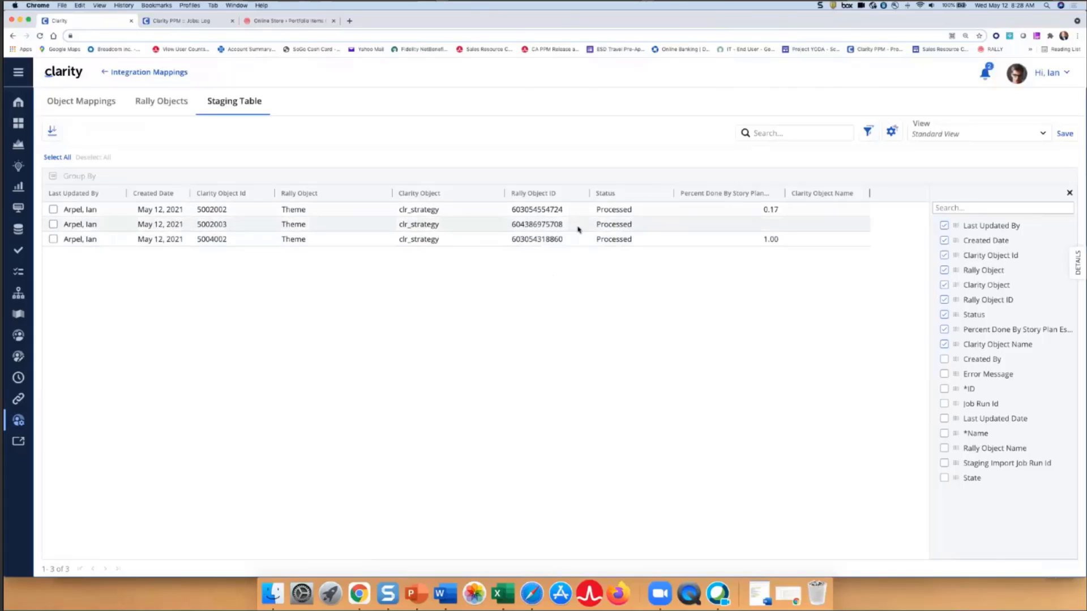
pyautogui.click(1067, 194)
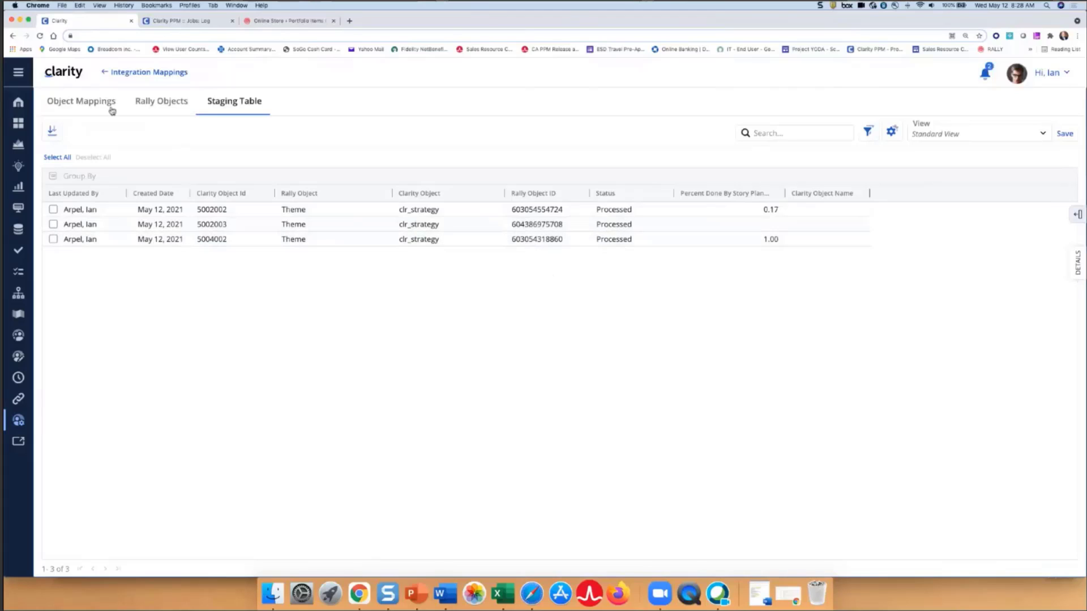
# Return to the Strategies investment list and check the Rally object ID of Simplify Operations and Execution
pyautogui.click(18, 188)
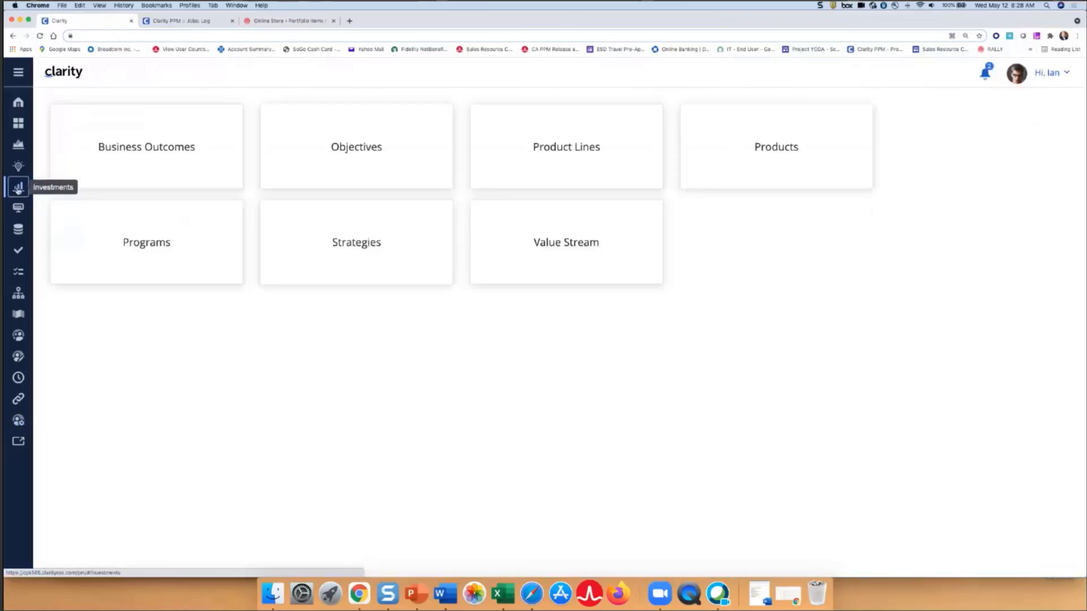
pyautogui.click(347, 242)
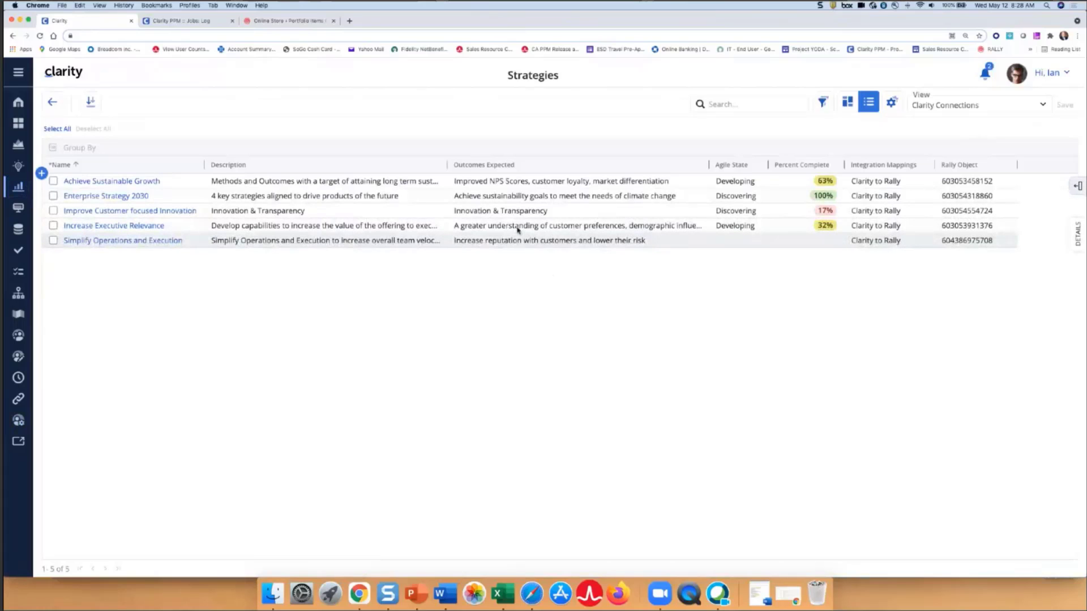